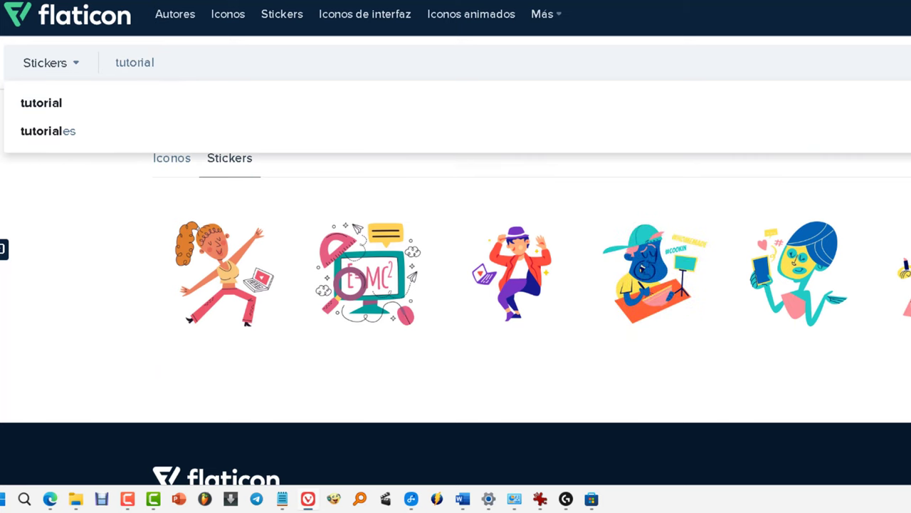
- Open the sticker of the dancing woman with a laptop from the tutorial results in the sticker editor
{"action": "left_click", "coordinate": [98, 284]}
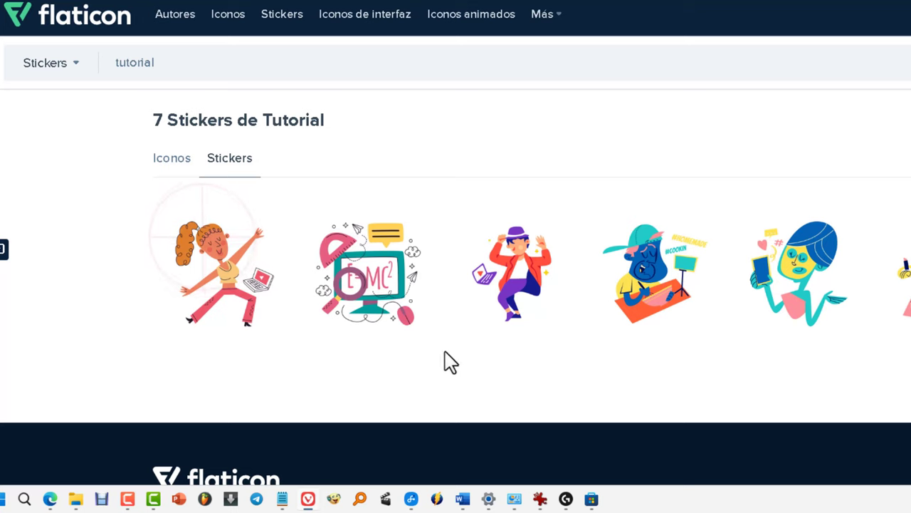
{"action": "left_click", "coordinate": [215, 235]}
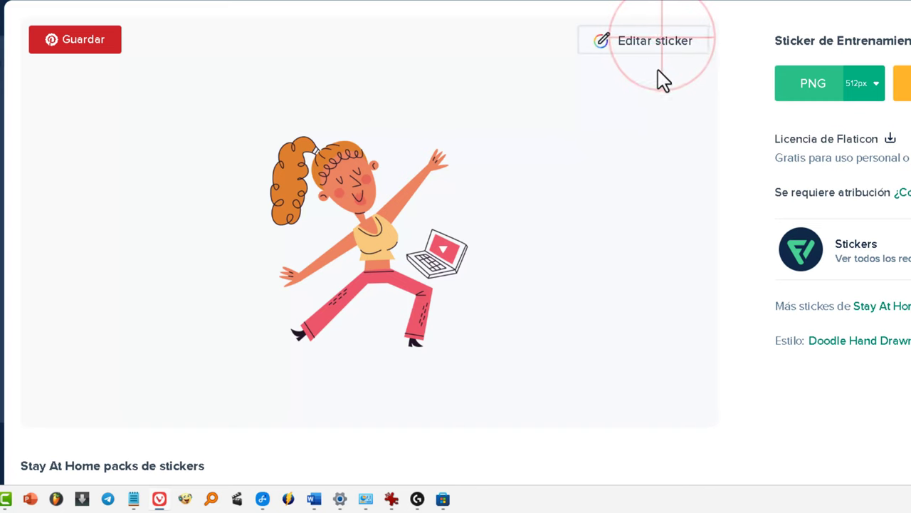
{"action": "left_click", "coordinate": [669, 54]}
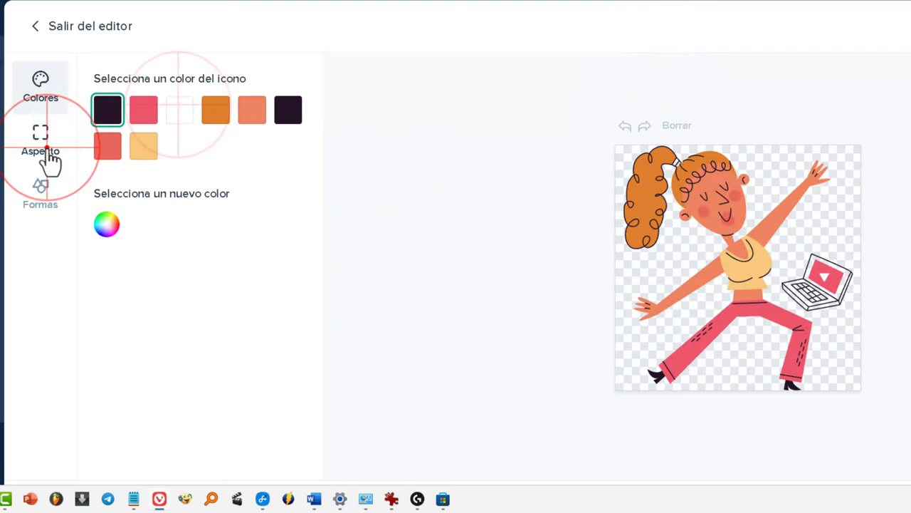
- Scale the sticker down to 82 and nudge its position to the right, up and down
{"action": "left_click", "coordinate": [43, 146]}
{"action": "mouse_move", "coordinate": [185, 106]}
{"action": "left_mouse_down"}
{"action": "mouse_move", "coordinate": [145, 107]}
{"action": "mouse_move", "coordinate": [178, 108]}
{"action": "mouse_move", "coordinate": [158, 108]}
{"action": "mouse_move", "coordinate": [169, 107]}
{"action": "left_mouse_up"}
{"action": "left_click", "coordinate": [153, 173]}
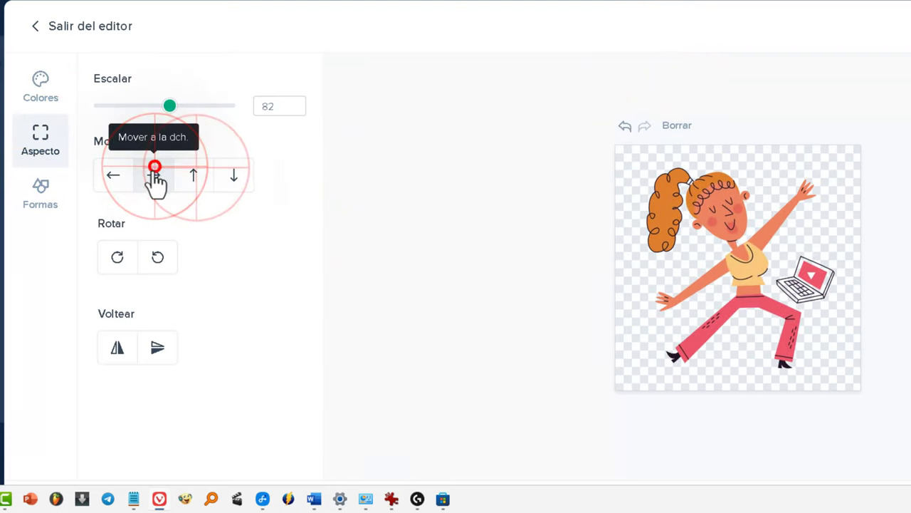
{"action": "left_click", "coordinate": [194, 174]}
{"action": "left_click", "coordinate": [233, 175]}
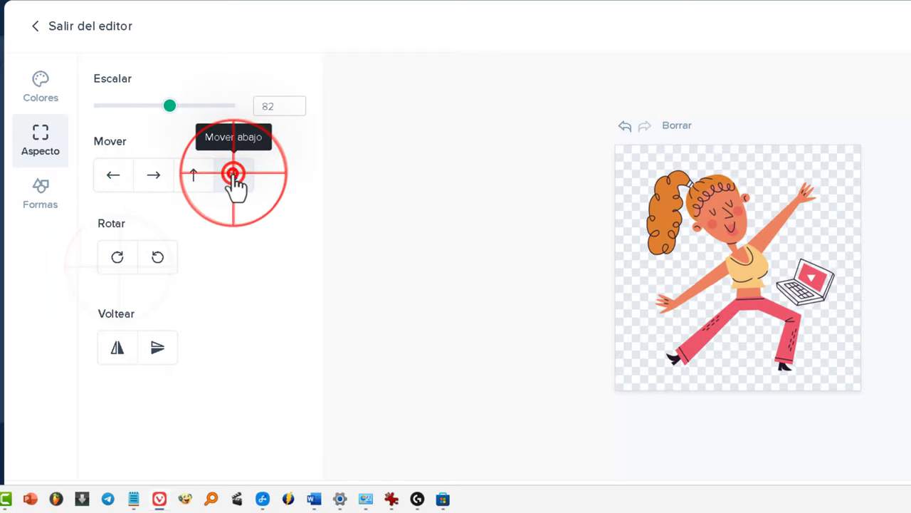
- Try rotating the sticker 90° clockwise and flipping it horizontally and vertically
{"action": "left_click", "coordinate": [123, 258]}
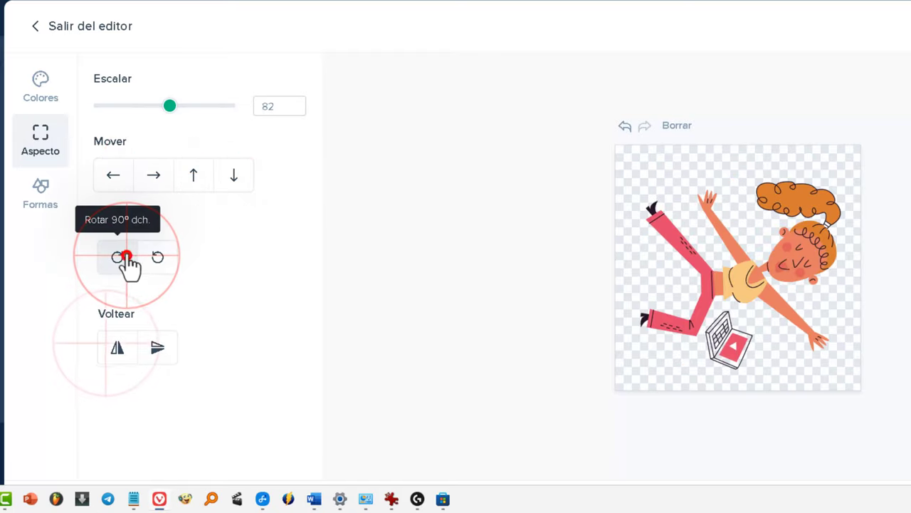
{"action": "left_click", "coordinate": [117, 349]}
{"action": "left_click", "coordinate": [157, 346]}
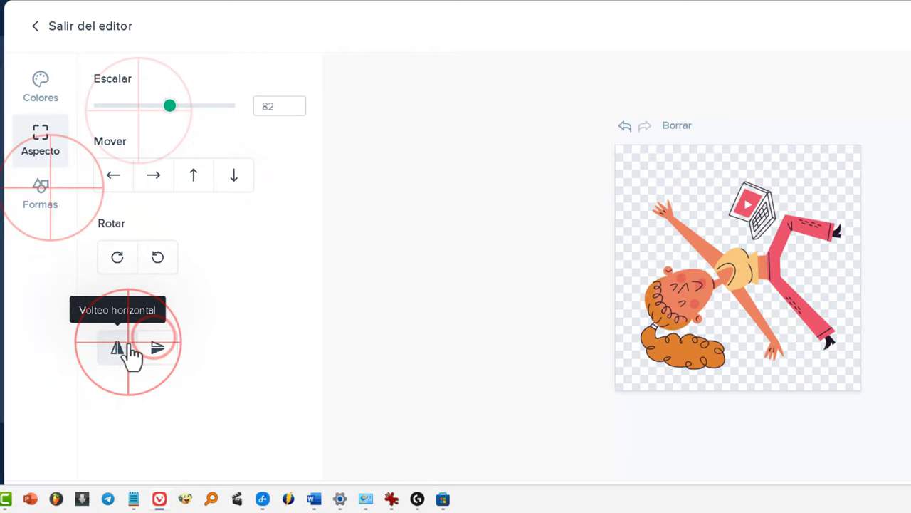
{"action": "left_click", "coordinate": [128, 346]}
- Try the circle and rounded-square background shapes behind the sticker, then settle on the sharp-cornered square
{"action": "left_click", "coordinate": [49, 190]}
{"action": "left_click", "coordinate": [152, 112]}
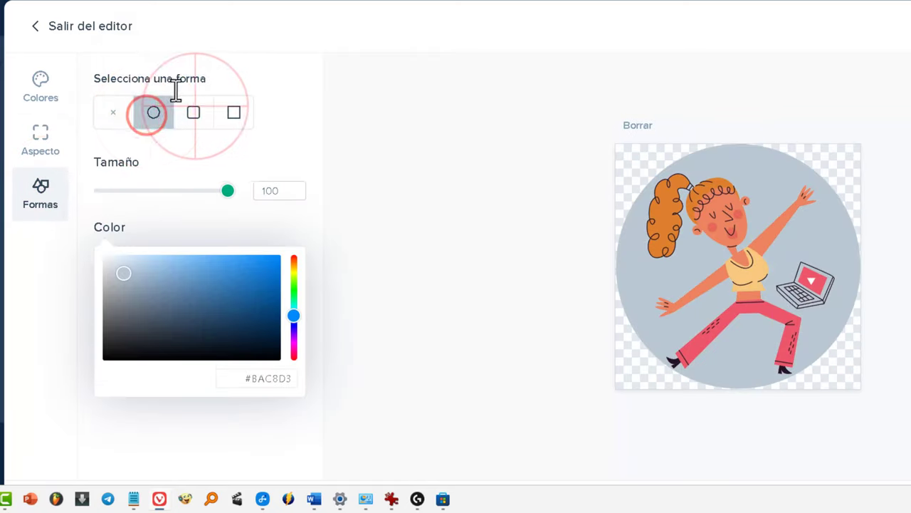
{"action": "left_click", "coordinate": [195, 113]}
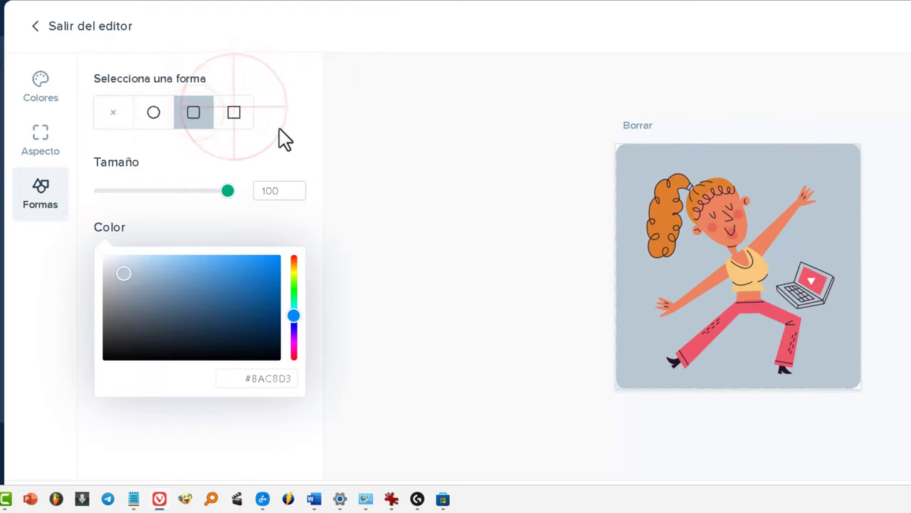
{"action": "left_click", "coordinate": [241, 114]}
- Keep the background square's size at 100 and change its colour to the darker blue #2B6898
{"action": "mouse_move", "coordinate": [228, 190]}
{"action": "left_mouse_down"}
{"action": "mouse_move", "coordinate": [197, 191]}
{"action": "mouse_move", "coordinate": [228, 191]}
{"action": "left_mouse_up"}
{"action": "left_click", "coordinate": [225, 305]}
{"action": "left_click", "coordinate": [220, 305]}
{"action": "left_click", "coordinate": [230, 296]}
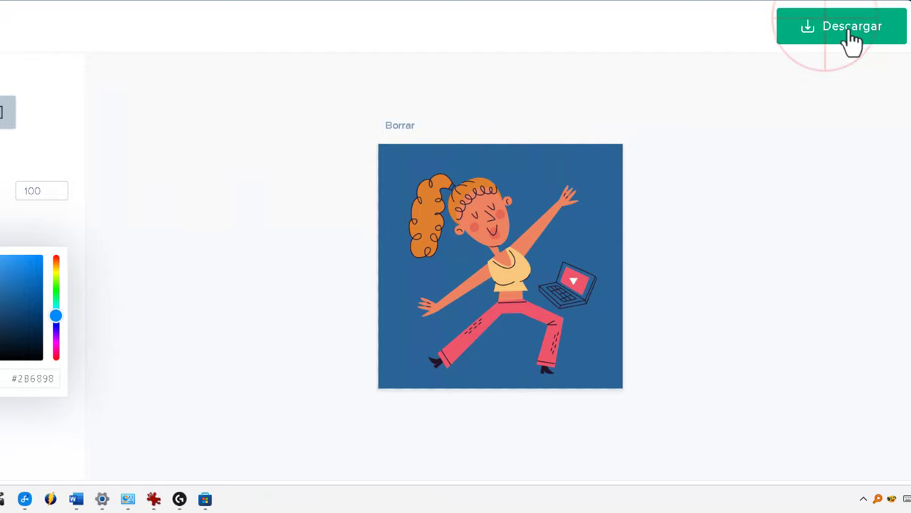
- Request a download of the edited sticker as a 128px PNG
{"action": "left_click", "coordinate": [833, 35]}
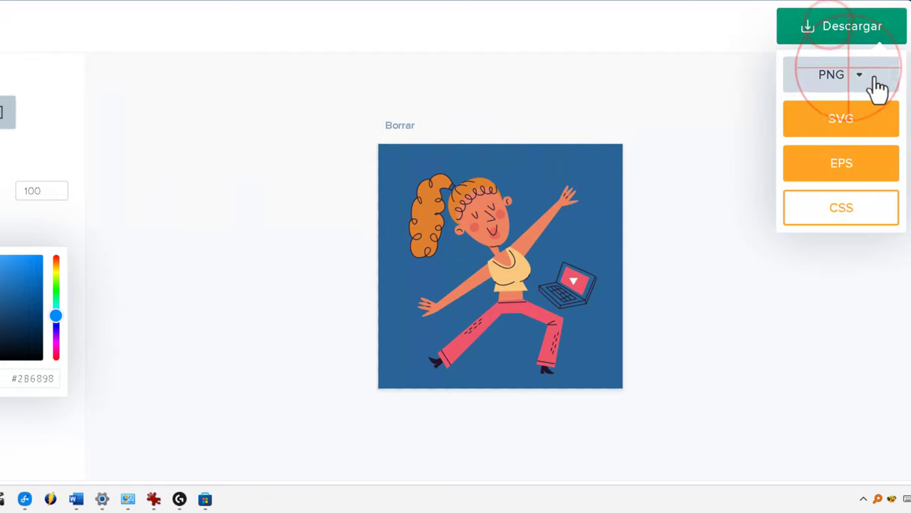
{"action": "left_click", "coordinate": [847, 73]}
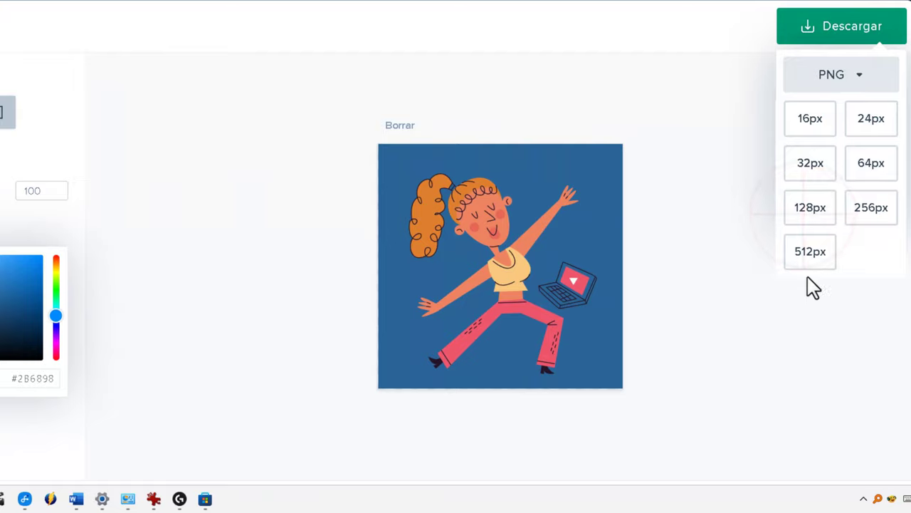
{"action": "left_click", "coordinate": [815, 207]}
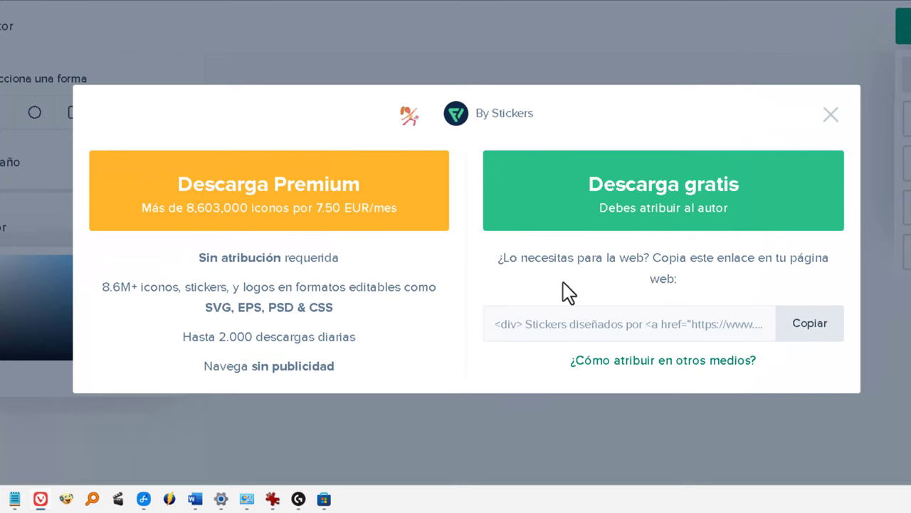
- Read the help article on attributing free resources in other media, then dismiss the download offer
{"action": "left_click", "coordinate": [672, 363]}
{"action": "scroll", "coordinate": [113, 207], "scroll_direction": "down", "scroll_amount": 10}
{"action": "scroll", "coordinate": [94, 201], "scroll_direction": "up", "scroll_amount": 5}
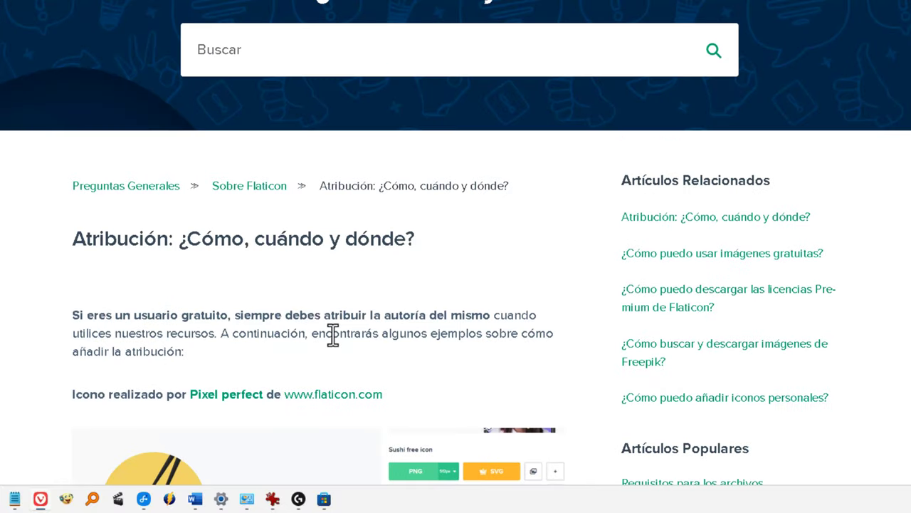
{"action": "key", "text": "ctrl+w"}
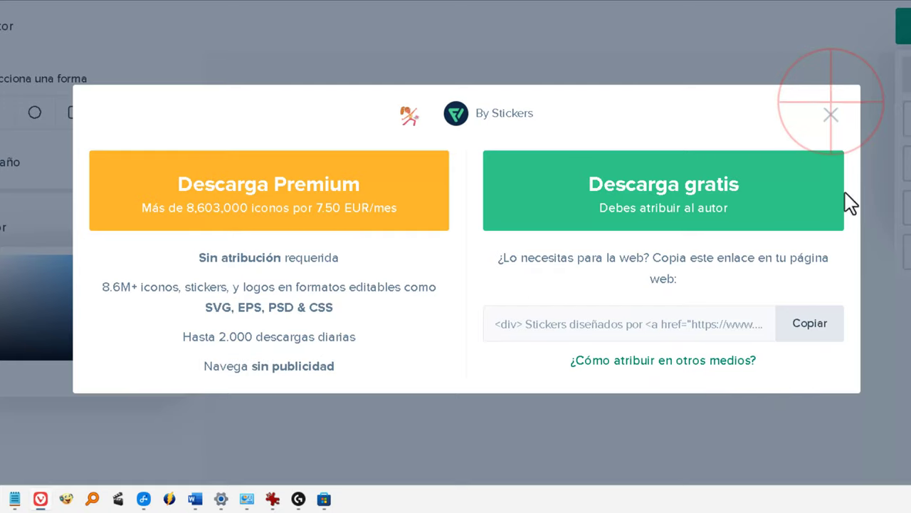
{"action": "left_click", "coordinate": [831, 114]}
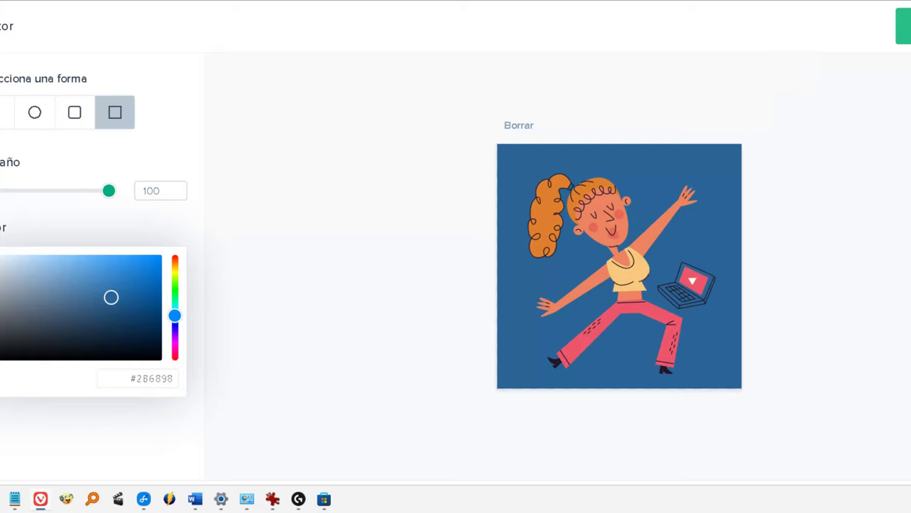
- Leave the sticker editor and view the PNG sizes available for the original sticker
{"action": "key", "text": "alt+Left"}
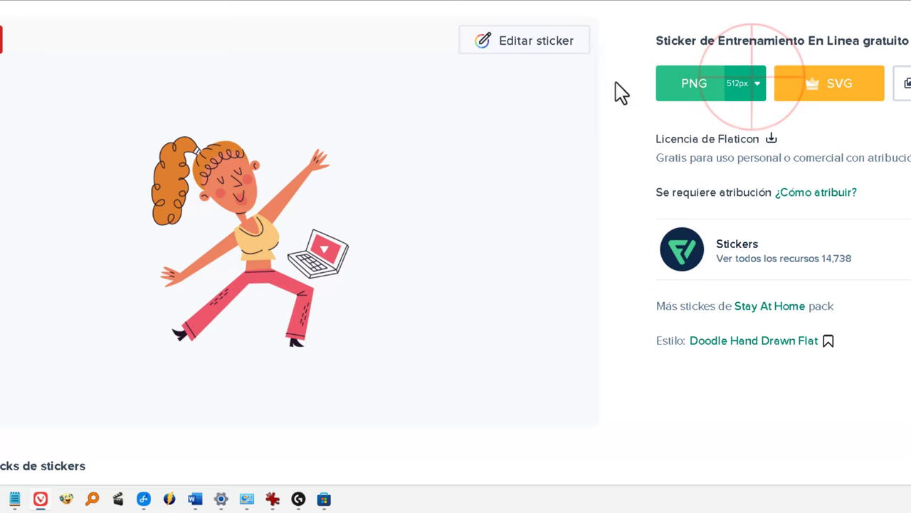
{"action": "left_click", "coordinate": [754, 87]}
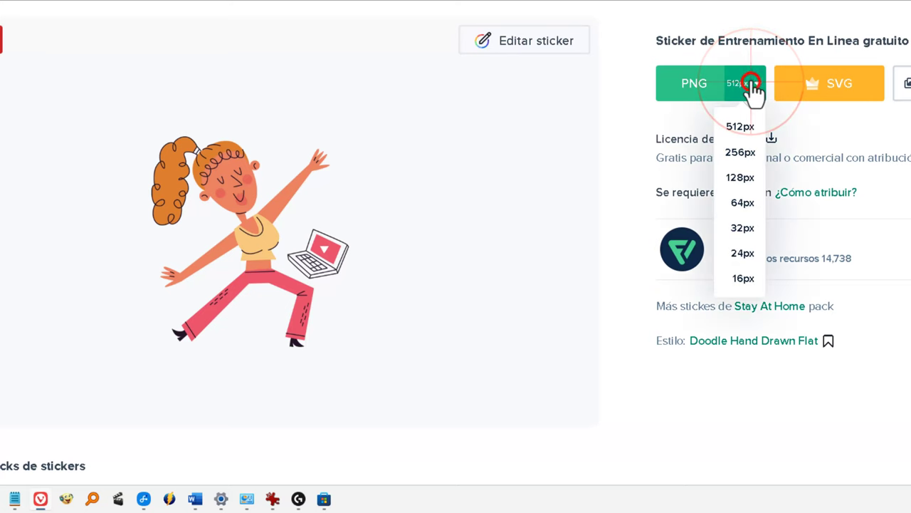
{"action": "left_click", "coordinate": [903, 399]}
{"action": "left_click", "coordinate": [910, 459]}
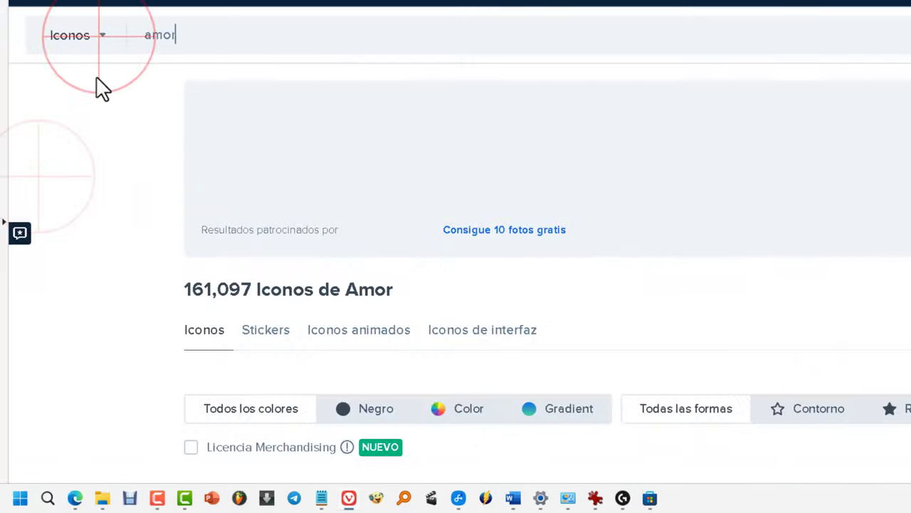
- Search the icon packs for "amor" and filter the results to gradient icons
{"action": "left_click", "coordinate": [96, 35]}
{"action": "left_click", "coordinate": [47, 178]}
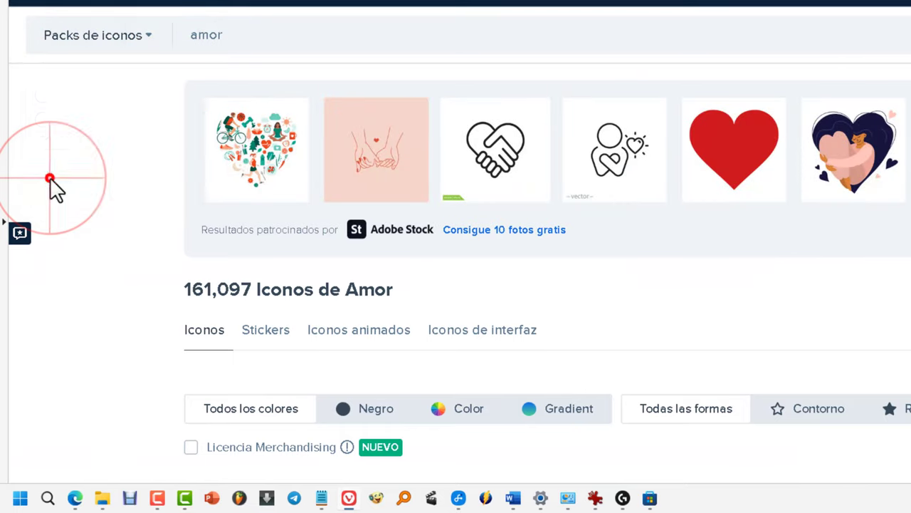
{"action": "scroll", "coordinate": [368, 249], "scroll_direction": "down", "scroll_amount": 4}
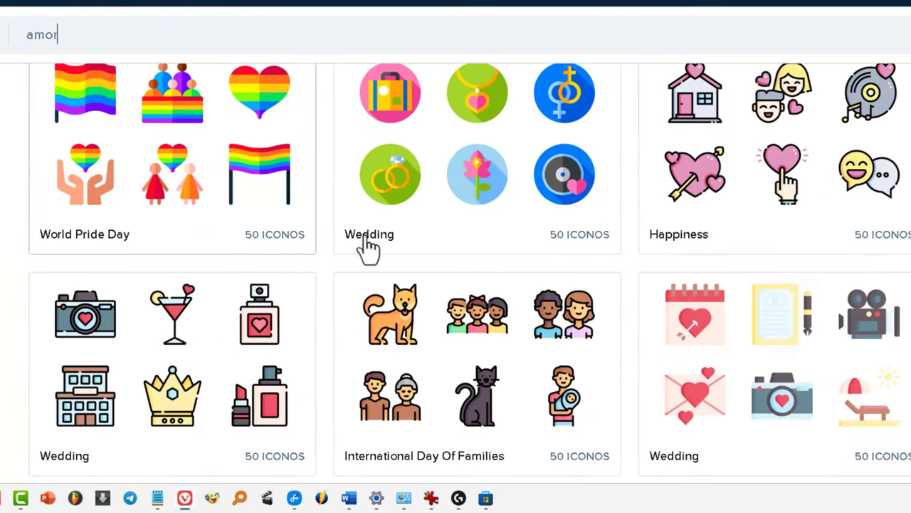
{"action": "scroll", "coordinate": [328, 249], "scroll_direction": "up", "scroll_amount": 2}
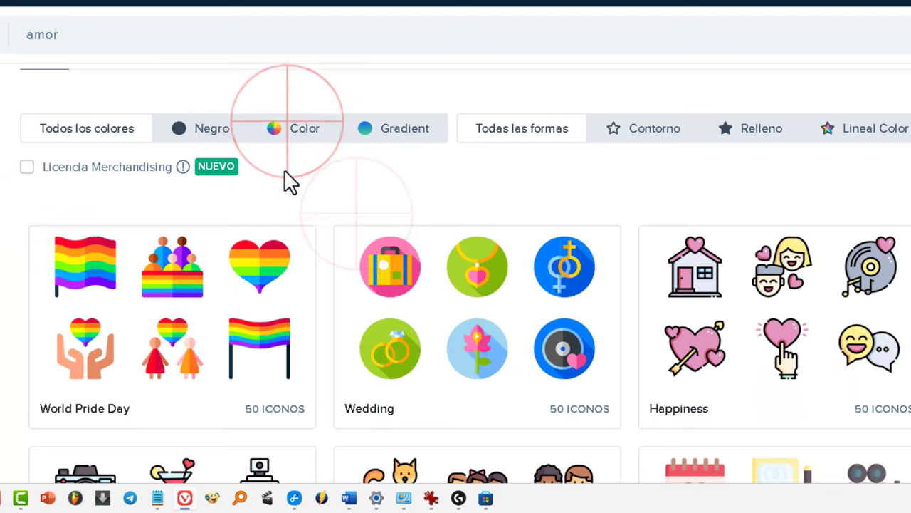
{"action": "left_click", "coordinate": [285, 127]}
{"action": "left_click", "coordinate": [372, 217]}
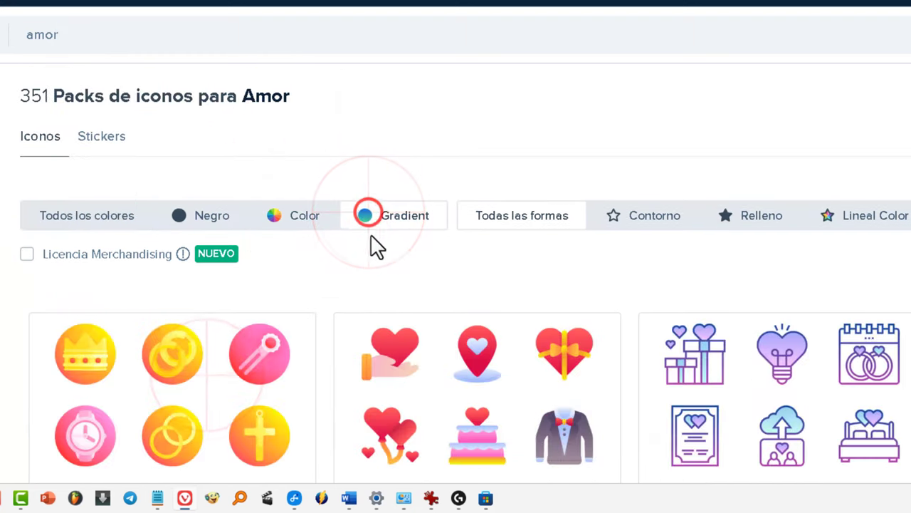
- Open the gradient Jewelry icon pack and look over the details of its purple Penacho icon
{"action": "left_click", "coordinate": [231, 363]}
{"action": "left_click", "coordinate": [214, 381]}
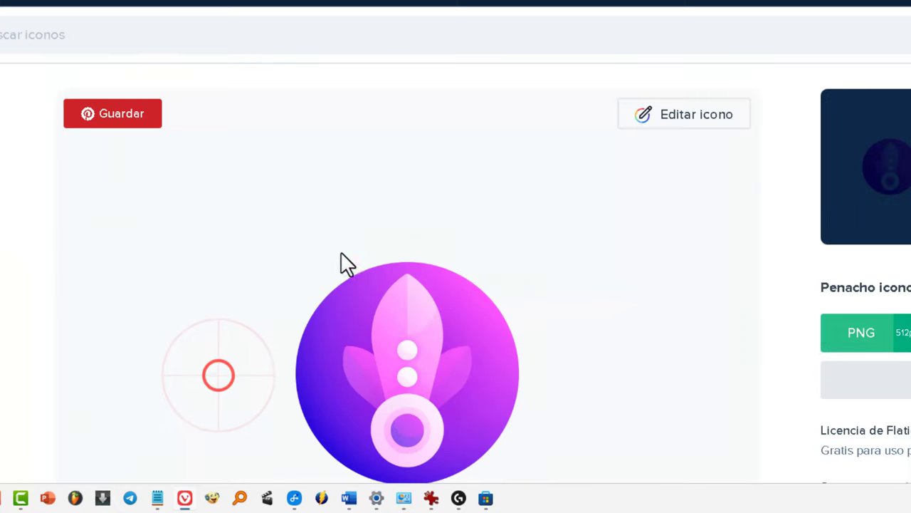
{"action": "scroll", "coordinate": [342, 261], "scroll_direction": "down", "scroll_amount": 10}
{"action": "scroll", "coordinate": [575, 306], "scroll_direction": "up", "scroll_amount": 10}
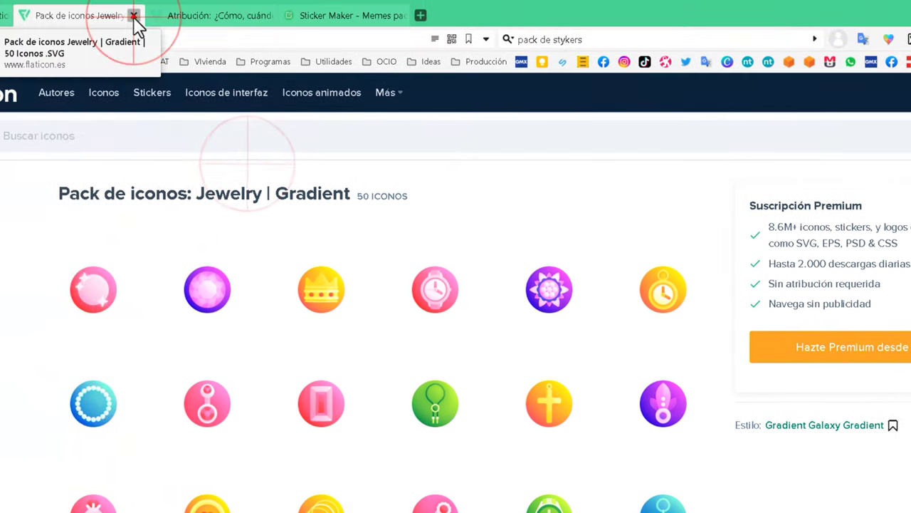
- Close the Jewelry icon pack and attribution article pages to reach the Sticker Maker site
{"action": "left_click", "coordinate": [133, 16]}
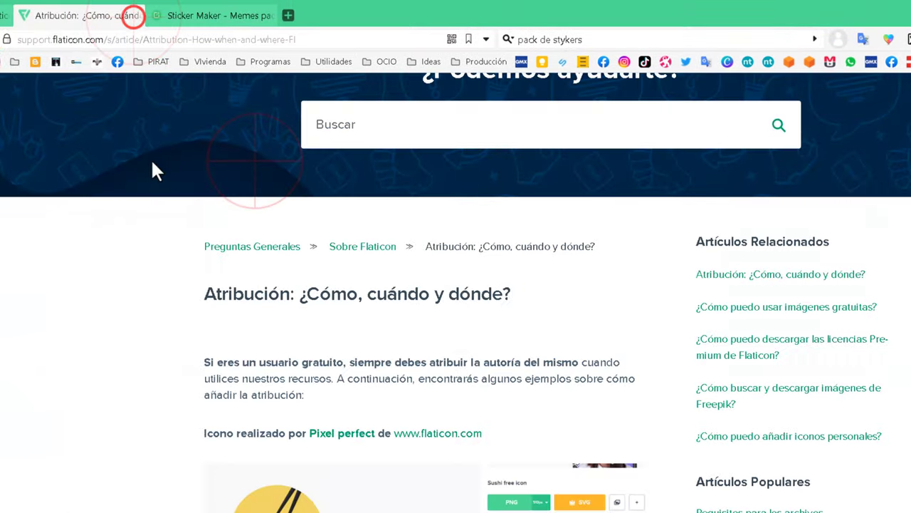
{"action": "left_click", "coordinate": [133, 16]}
{"action": "left_click", "coordinate": [133, 15]}
- Check the sticker pack search and browse the Staff picks and Most popular packs
{"action": "left_click", "coordinate": [256, 167]}
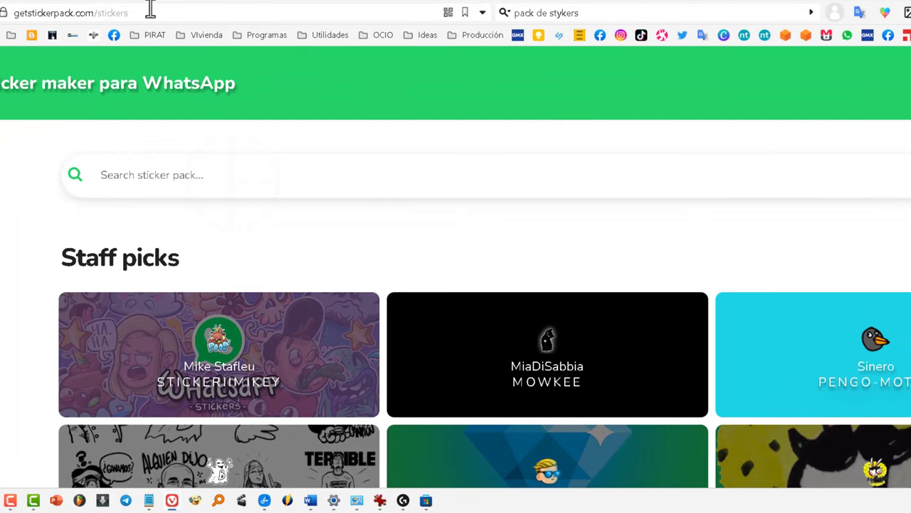
{"action": "left_click", "coordinate": [238, 171]}
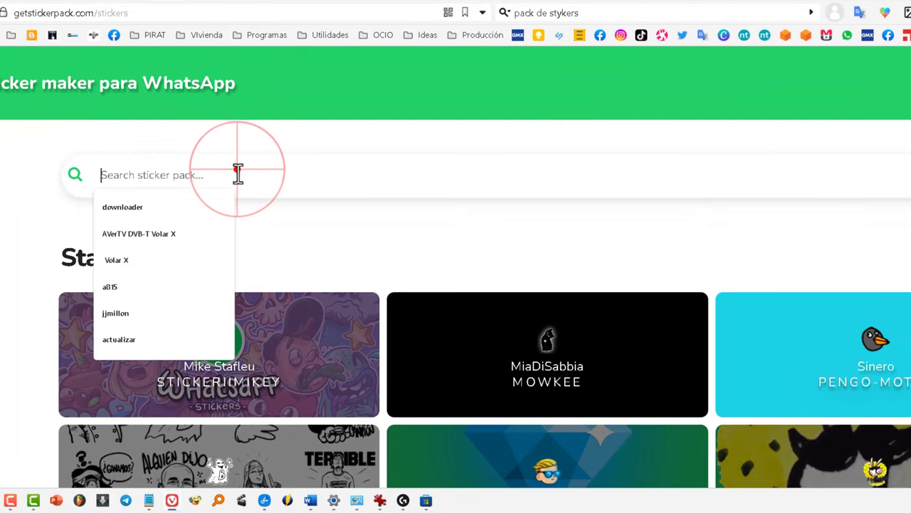
{"action": "scroll", "coordinate": [342, 164], "scroll_direction": "down", "scroll_amount": 5}
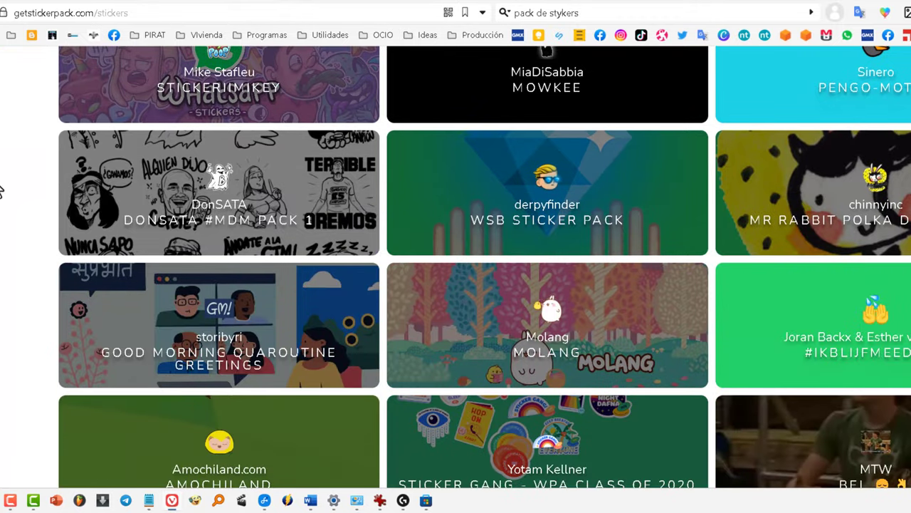
{"action": "scroll", "coordinate": [163, 256], "scroll_direction": "down", "scroll_amount": 2}
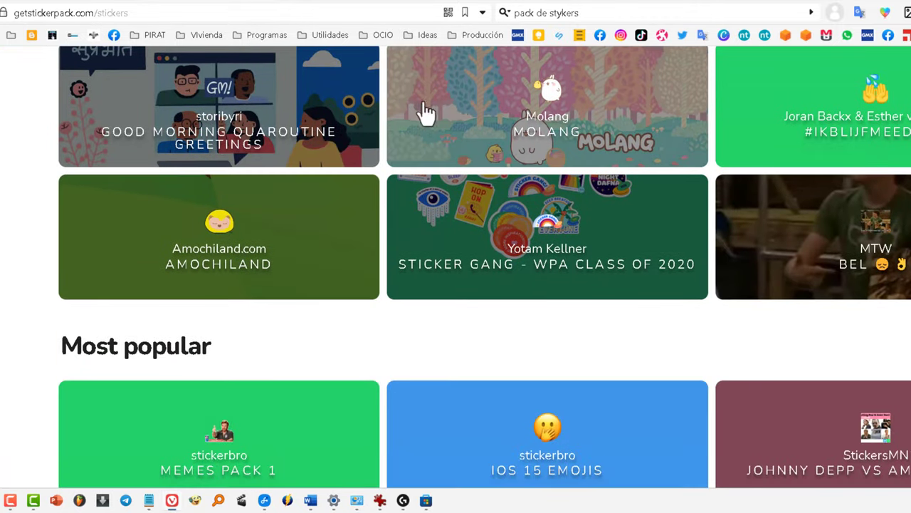
{"action": "scroll", "coordinate": [134, 173], "scroll_direction": "down", "scroll_amount": 3}
{"action": "scroll", "coordinate": [356, 230], "scroll_direction": "down", "scroll_amount": 5}
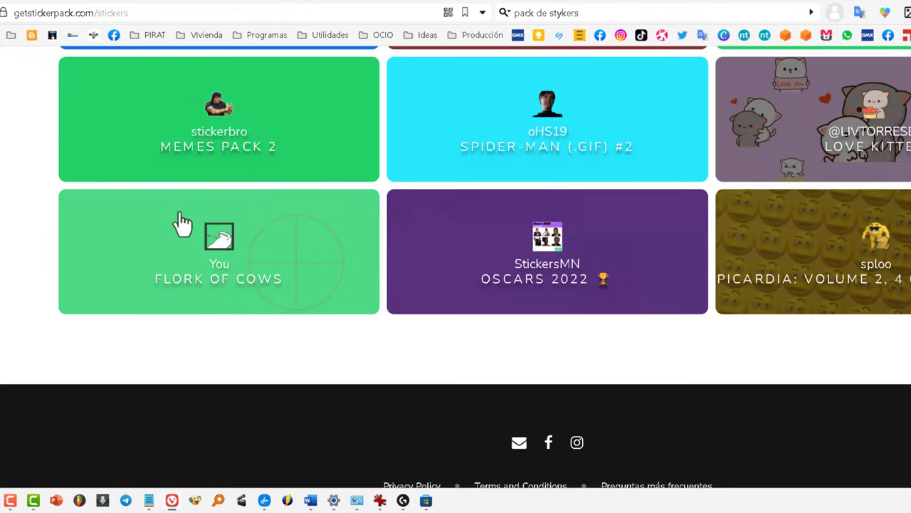
{"action": "scroll", "coordinate": [183, 224], "scroll_direction": "up", "scroll_amount": 6}
- Open Memes pack 1, look through its stickers and enlarge the one of the man raising a glass
{"action": "left_click", "coordinate": [308, 288]}
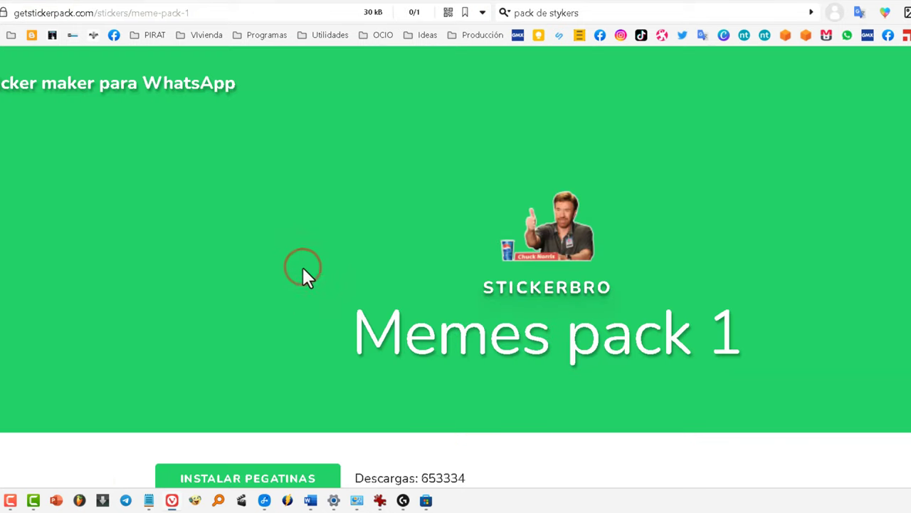
{"action": "scroll", "coordinate": [303, 267], "scroll_direction": "down", "scroll_amount": 5}
{"action": "scroll", "coordinate": [248, 198], "scroll_direction": "down", "scroll_amount": 6}
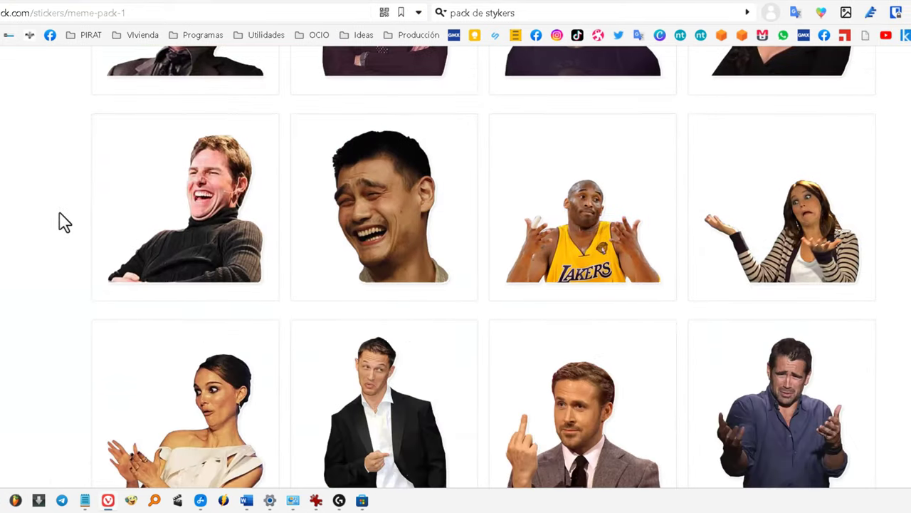
{"action": "scroll", "coordinate": [67, 212], "scroll_direction": "down", "scroll_amount": 3}
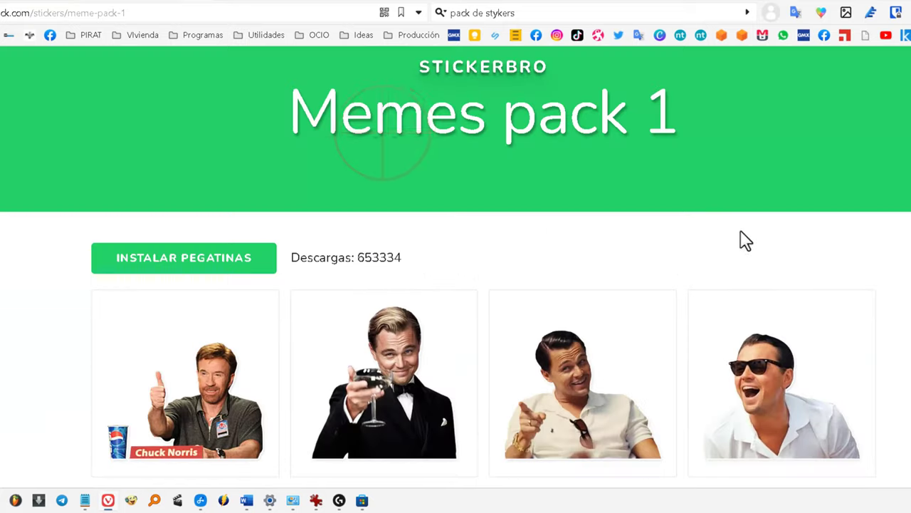
{"action": "scroll", "coordinate": [413, 210], "scroll_direction": "down", "scroll_amount": 3}
{"action": "left_click", "coordinate": [390, 136]}
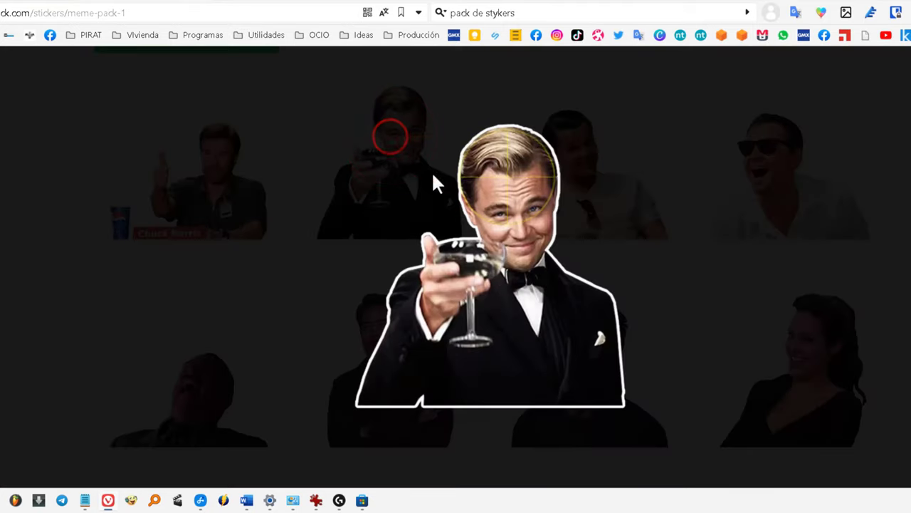
- Save the enlarged sticker of the man raising a glass as sticker_2 (1).png in Descargas and close its preview
{"action": "right_click", "coordinate": [505, 181]}
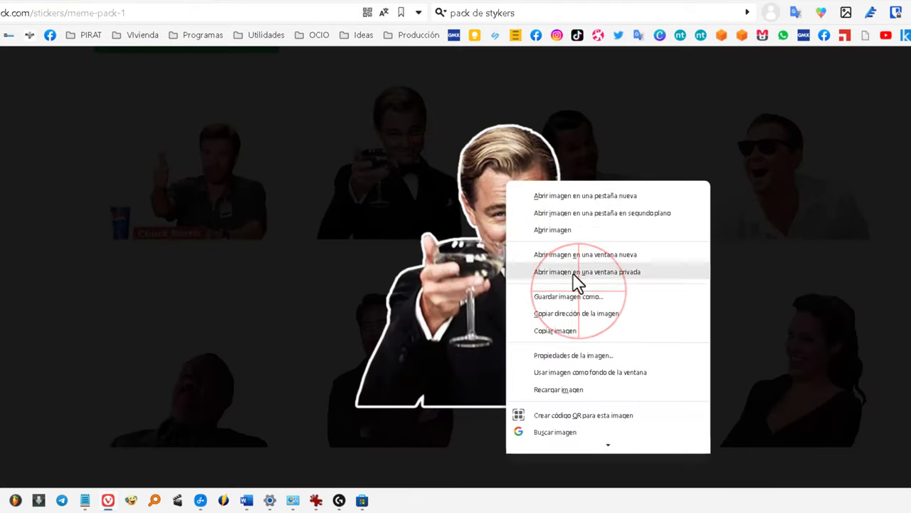
{"action": "left_click", "coordinate": [576, 292]}
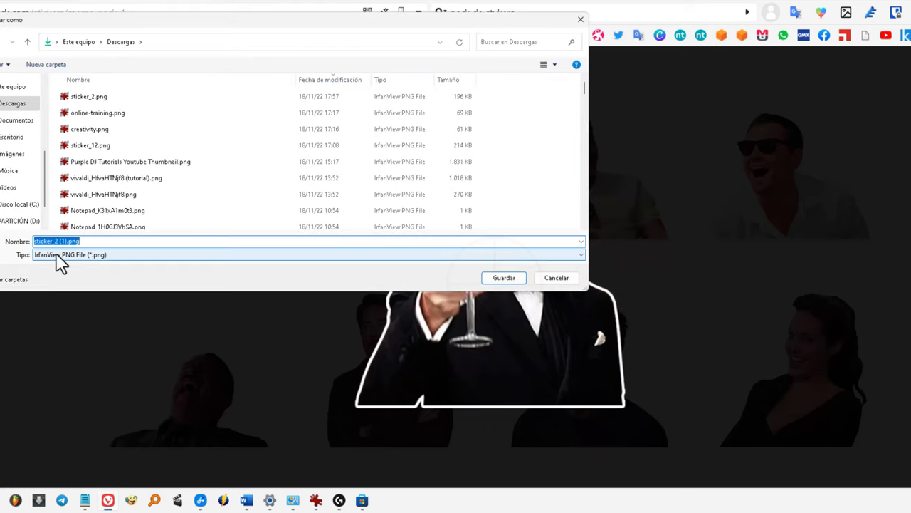
{"action": "left_click", "coordinate": [504, 278]}
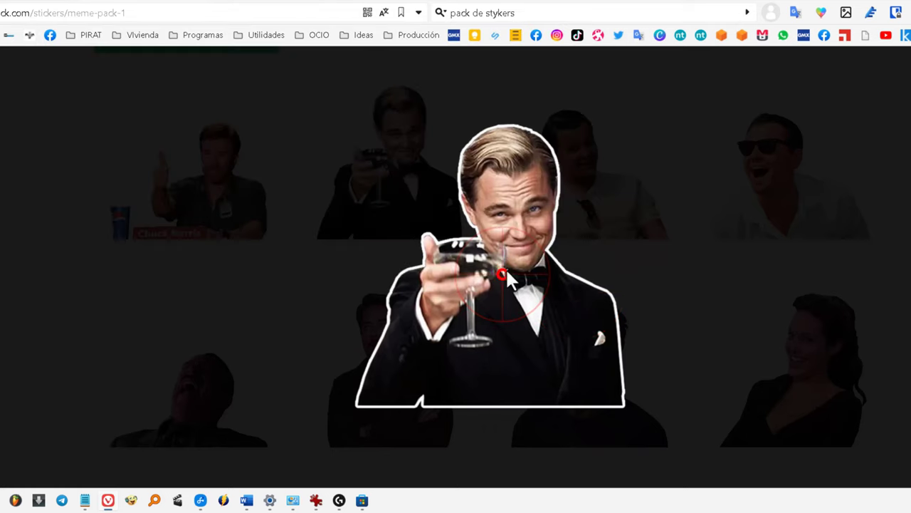
{"action": "left_click", "coordinate": [501, 274]}
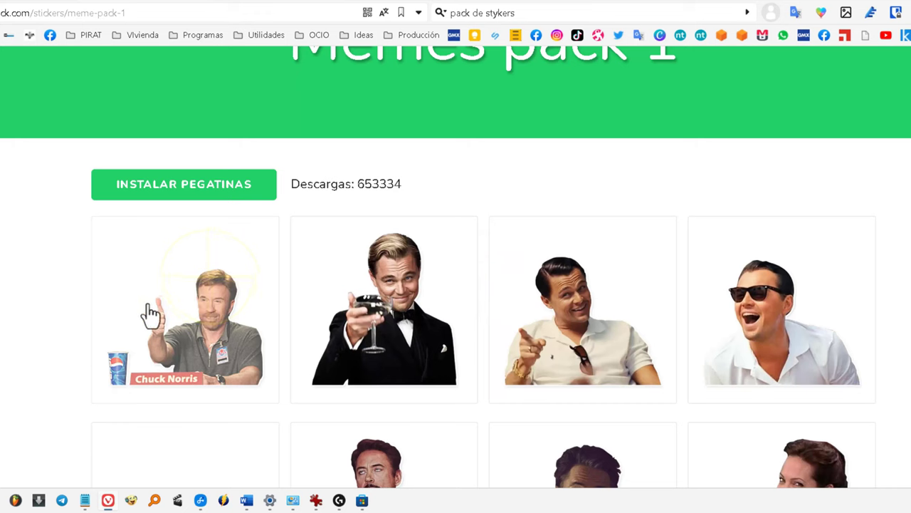
{"action": "right_click", "coordinate": [213, 291]}
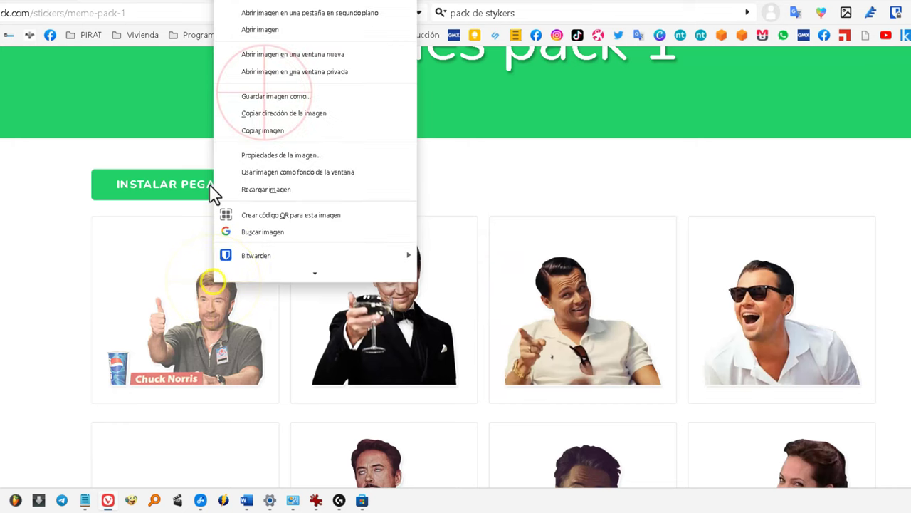
{"action": "left_click", "coordinate": [265, 98]}
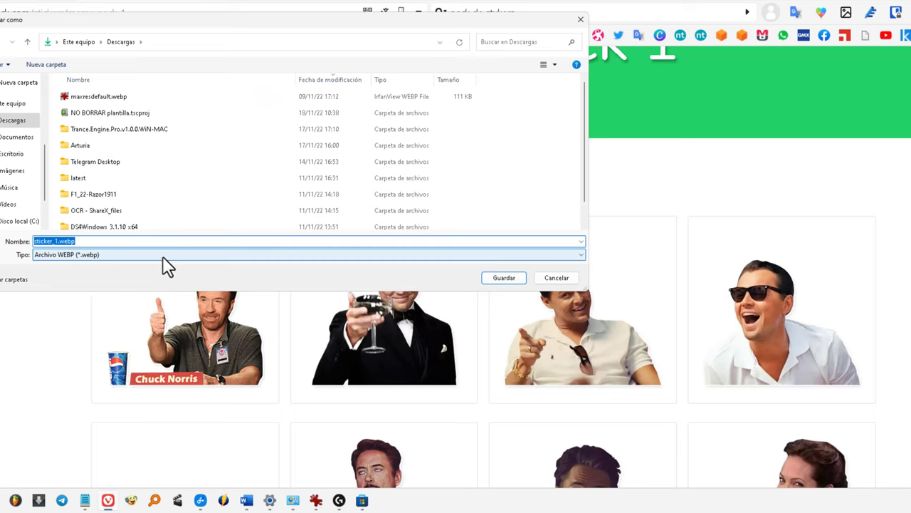
{"action": "left_click", "coordinate": [557, 278]}
- Enlarge the Chuck Norris thumbs-up sticker and start saving its full-size image
{"action": "left_click", "coordinate": [203, 254]}
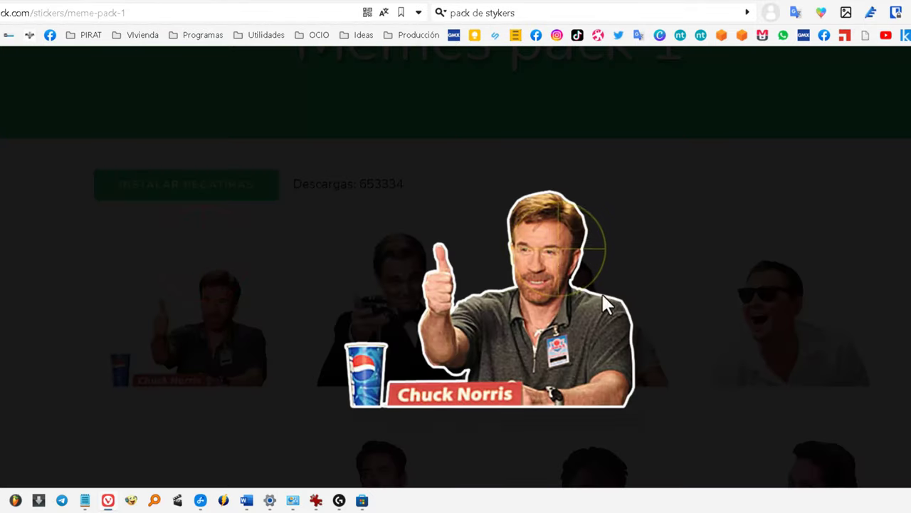
{"action": "right_click", "coordinate": [560, 258]}
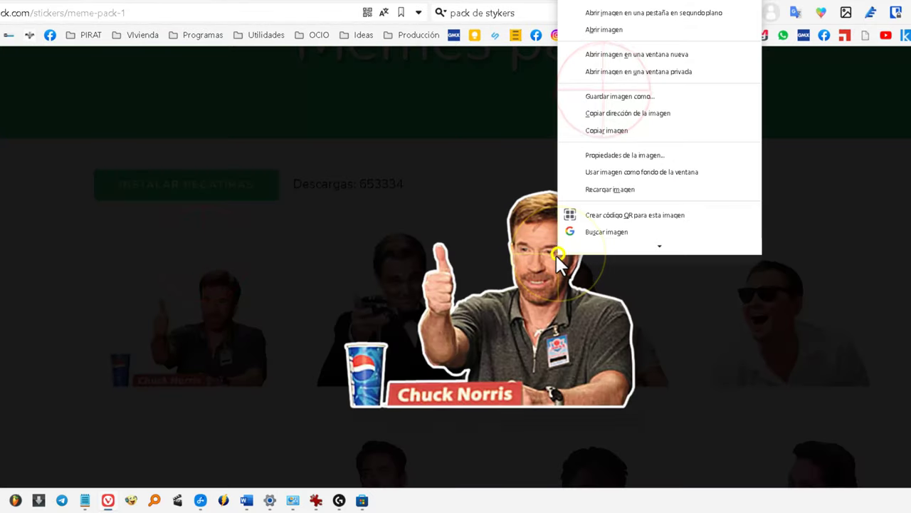
{"action": "left_click", "coordinate": [611, 96]}
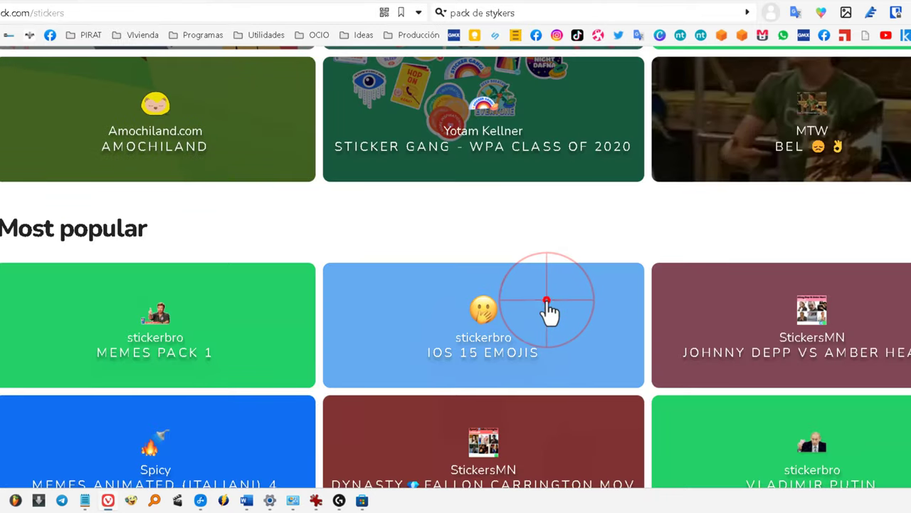
- Open the iOS 15 Emojis pack from the Most popular section and look through its stickers
{"action": "left_click", "coordinate": [547, 303]}
{"action": "scroll", "coordinate": [356, 275], "scroll_direction": "down", "scroll_amount": 15}
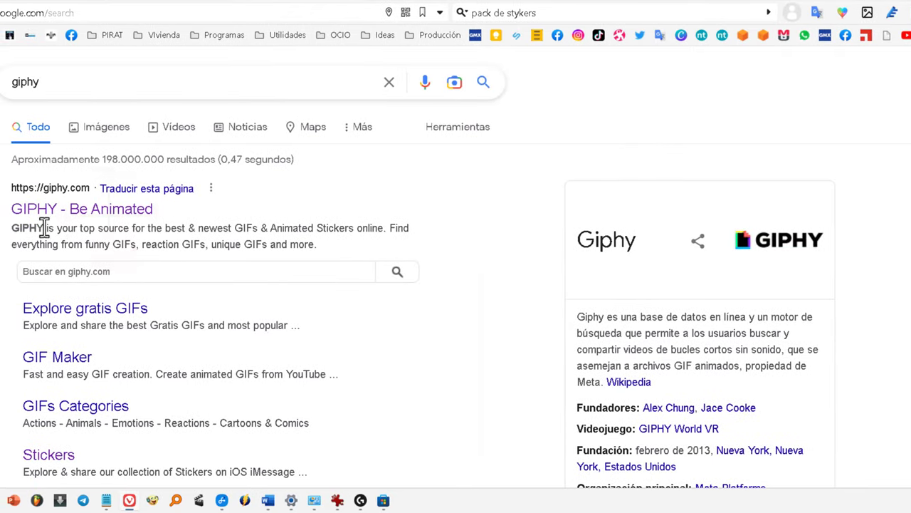
- Open the GIPHY site from the Google results, search it for "norris" and look through the matching stickers
{"action": "left_click", "coordinate": [119, 208]}
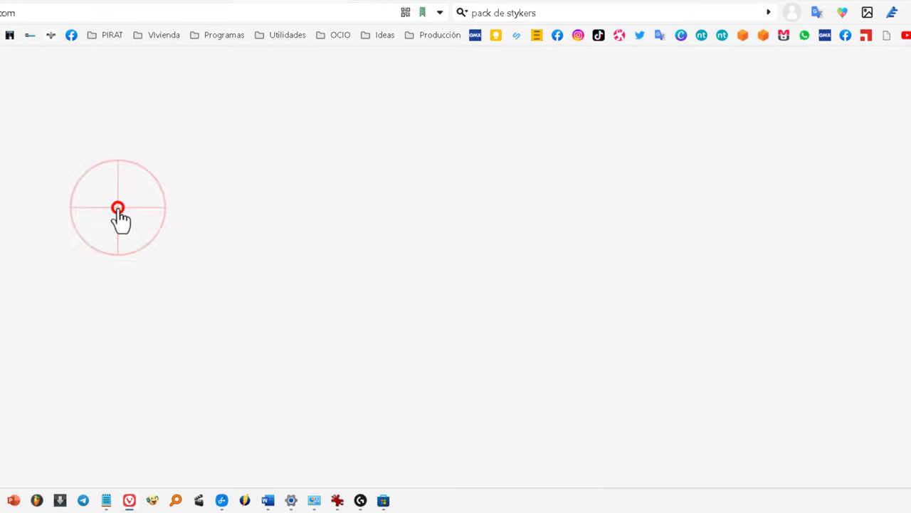
{"action": "type", "text": "norris"}
{"action": "key", "text": "Return"}
{"action": "scroll", "coordinate": [566, 306], "scroll_direction": "down", "scroll_amount": 2}
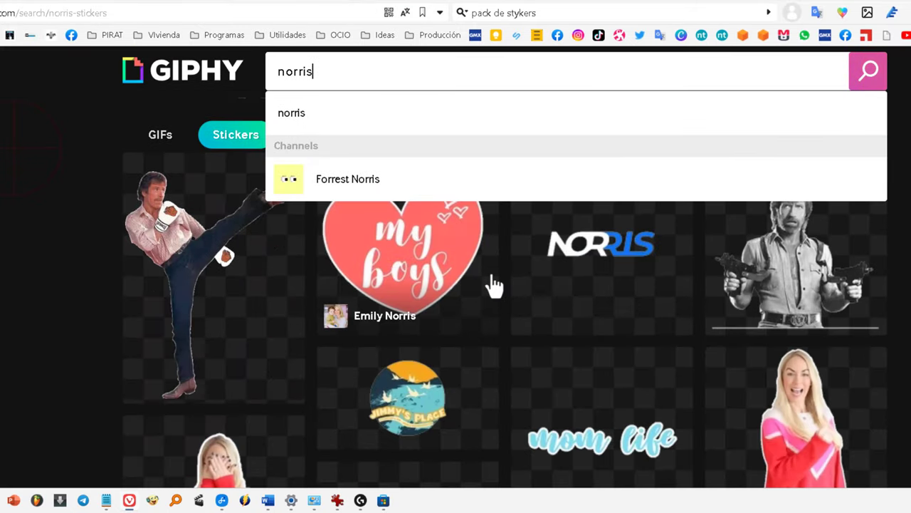
{"action": "left_click", "coordinate": [24, 148]}
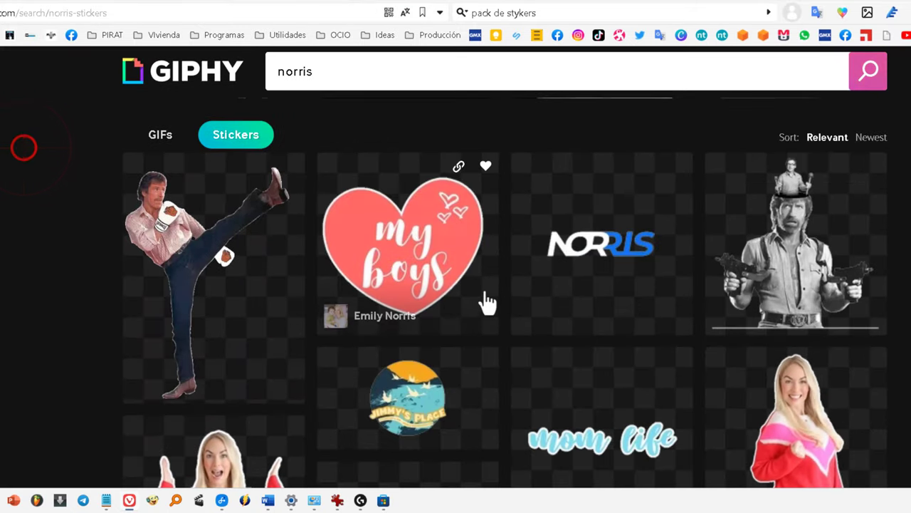
{"action": "scroll", "coordinate": [489, 303], "scroll_direction": "down", "scroll_amount": 3}
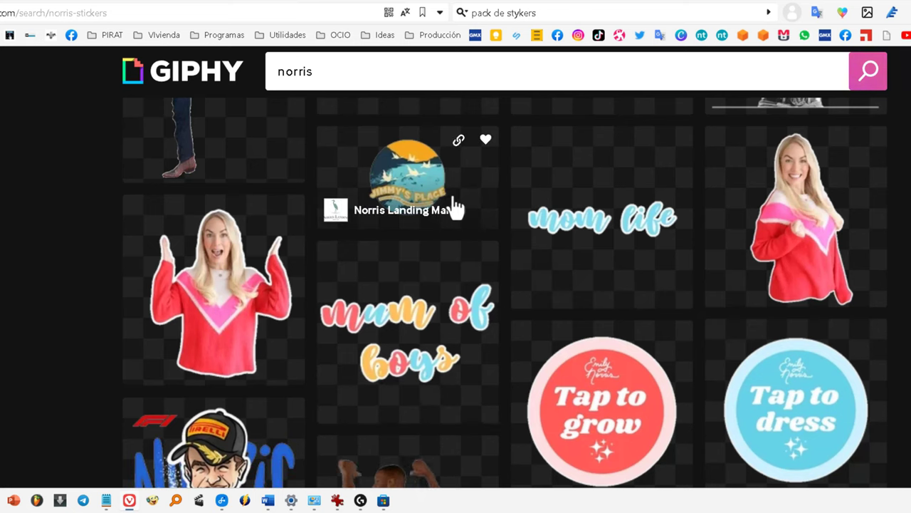
{"action": "scroll", "coordinate": [507, 223], "scroll_direction": "down", "scroll_amount": 2}
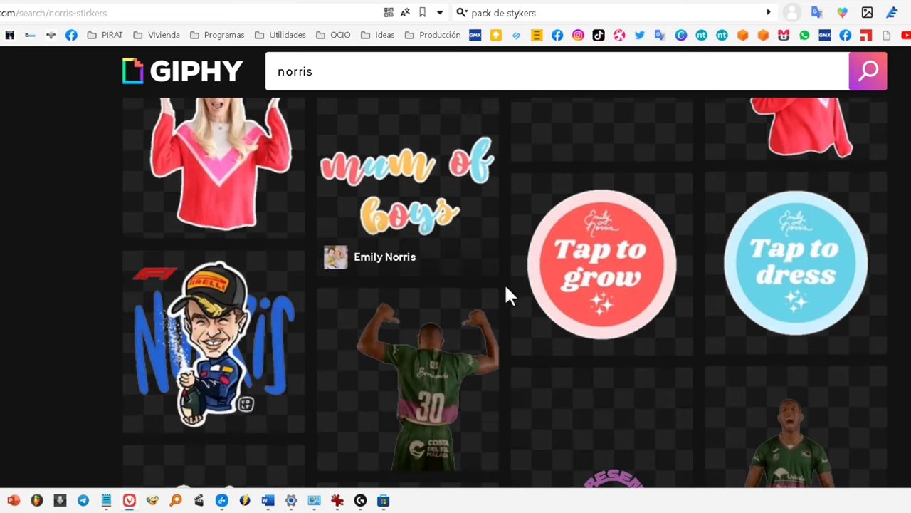
{"action": "scroll", "coordinate": [501, 282], "scroll_direction": "down", "scroll_amount": 1}
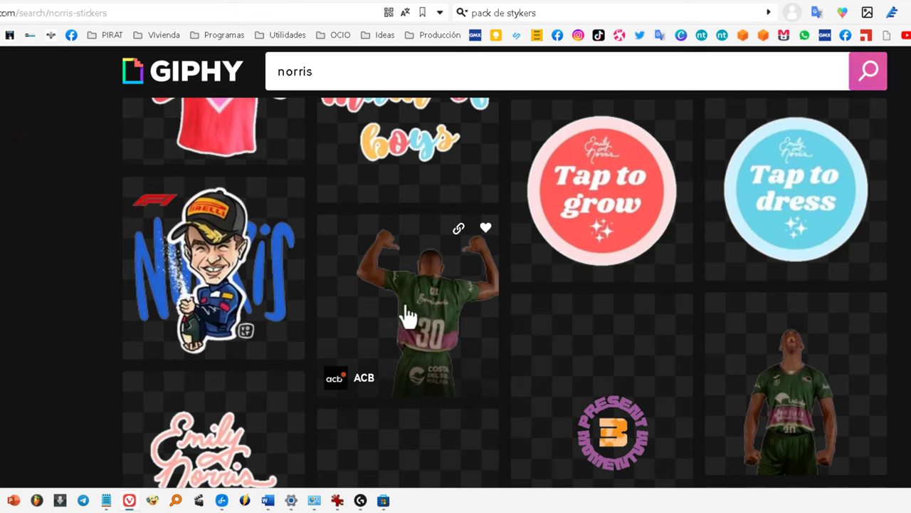
{"action": "scroll", "coordinate": [441, 280], "scroll_direction": "down", "scroll_amount": 4}
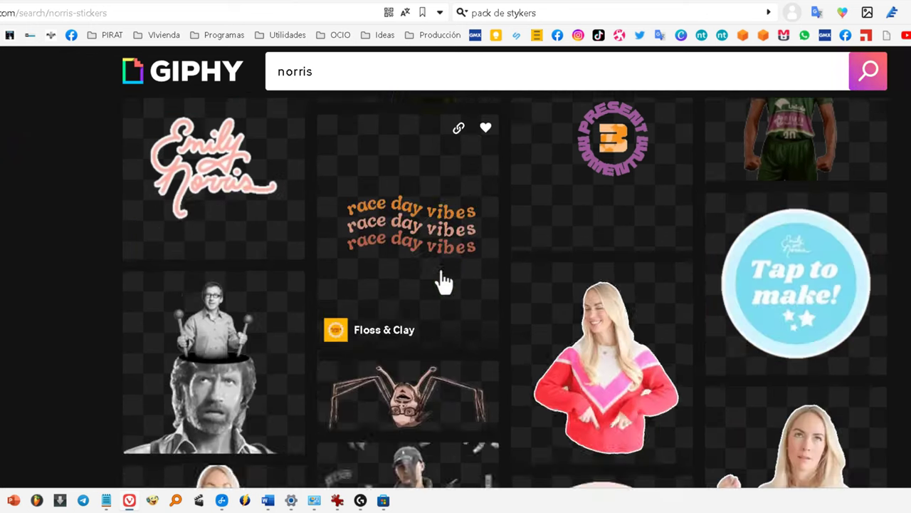
- Search GIPHY for "Fernando alonso" stickers and open the Toyota_Esp race car sticker
{"action": "scroll", "coordinate": [441, 346], "scroll_direction": "up", "scroll_amount": 4}
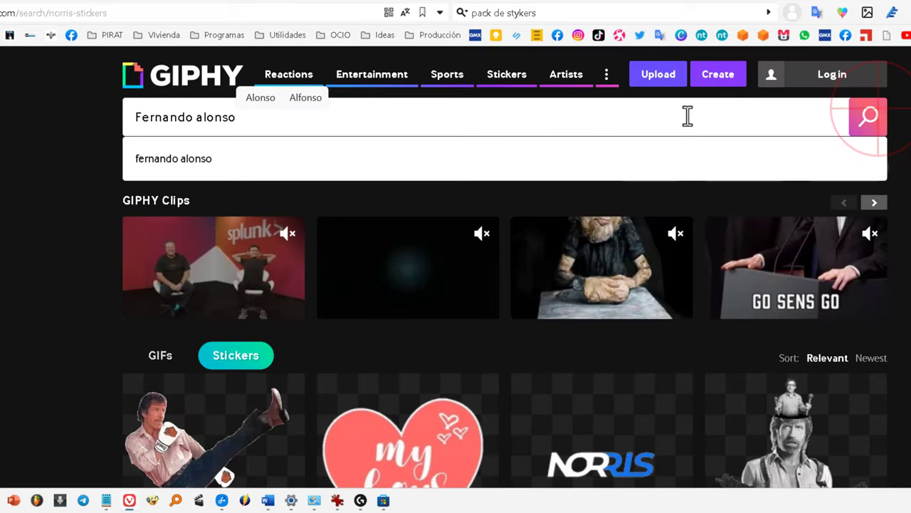
{"action": "left_click", "coordinate": [869, 118]}
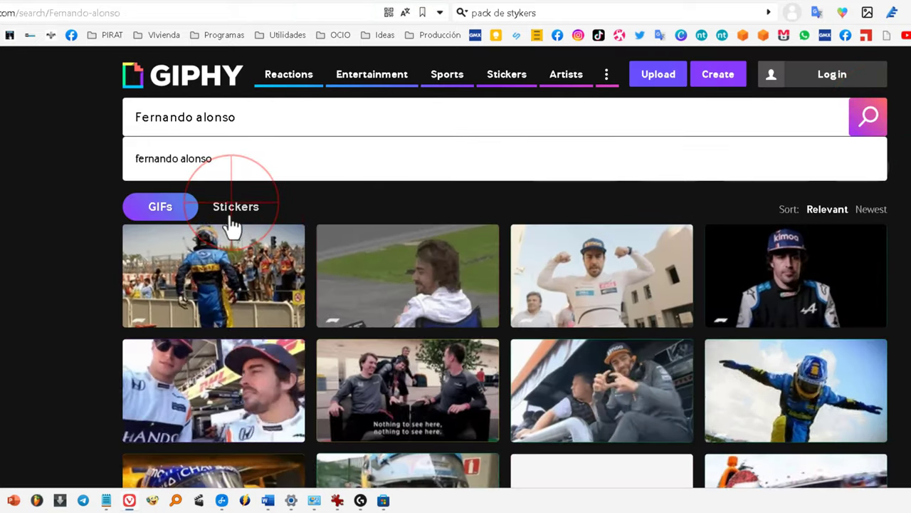
{"action": "left_click", "coordinate": [230, 206]}
{"action": "left_click", "coordinate": [585, 269]}
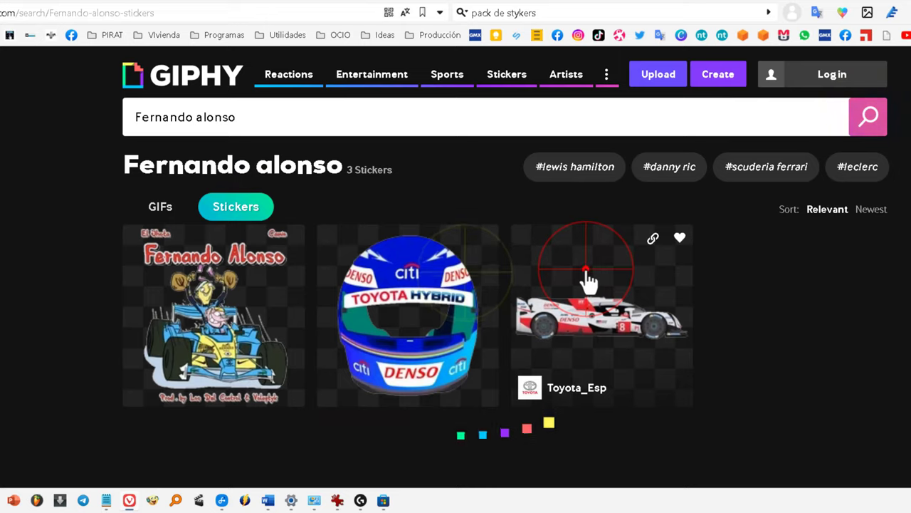
- Save the race car sticker as giphy (1).gif in the Imágenes > Stickers > Descargados folder
{"action": "right_click", "coordinate": [474, 271]}
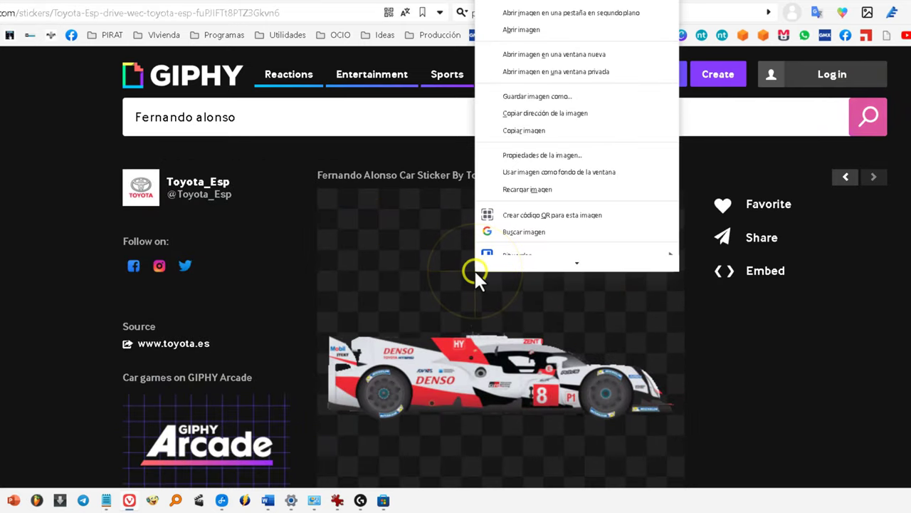
{"action": "left_click", "coordinate": [575, 106]}
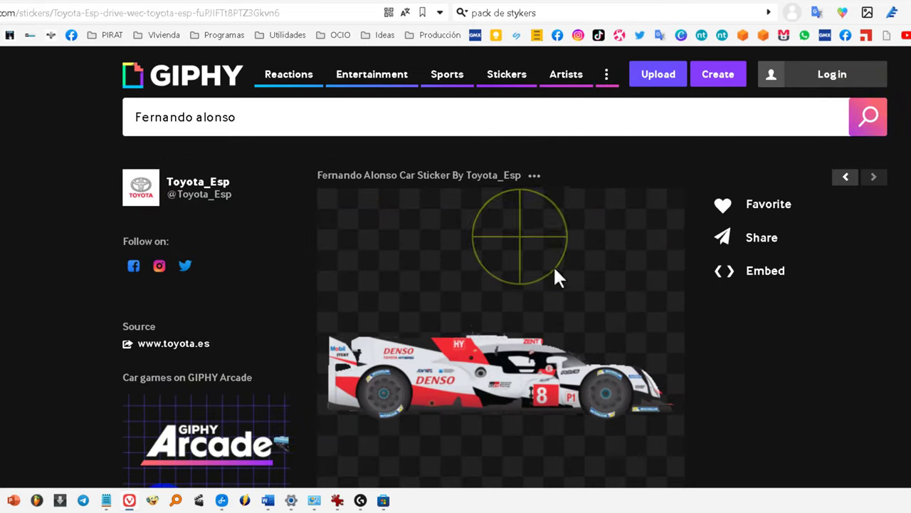
{"action": "right_click", "coordinate": [517, 242]}
{"action": "left_click", "coordinate": [623, 114]}
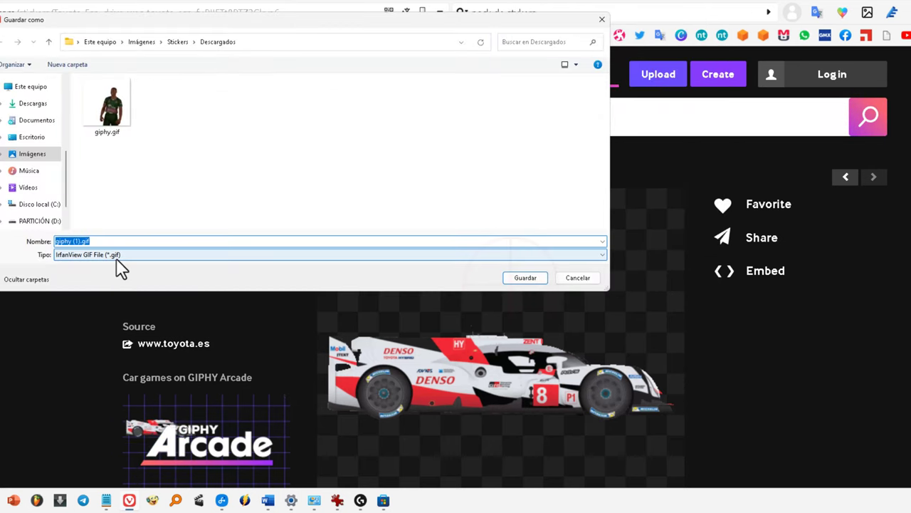
{"action": "left_click", "coordinate": [525, 278]}
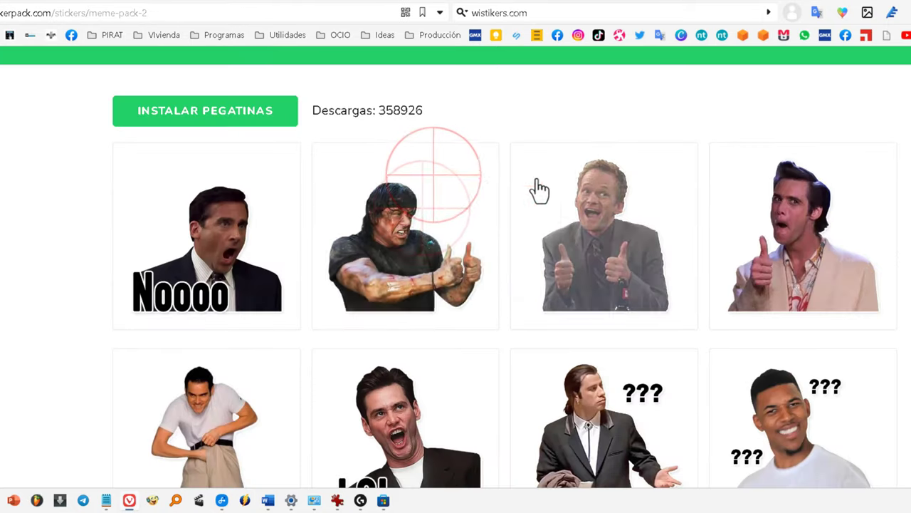
- Enlarge the sticker of the black-haired man with both thumbs up in meme pack 2 and save it as sticker_2.webp in Descargas
{"action": "left_click", "coordinate": [431, 179]}
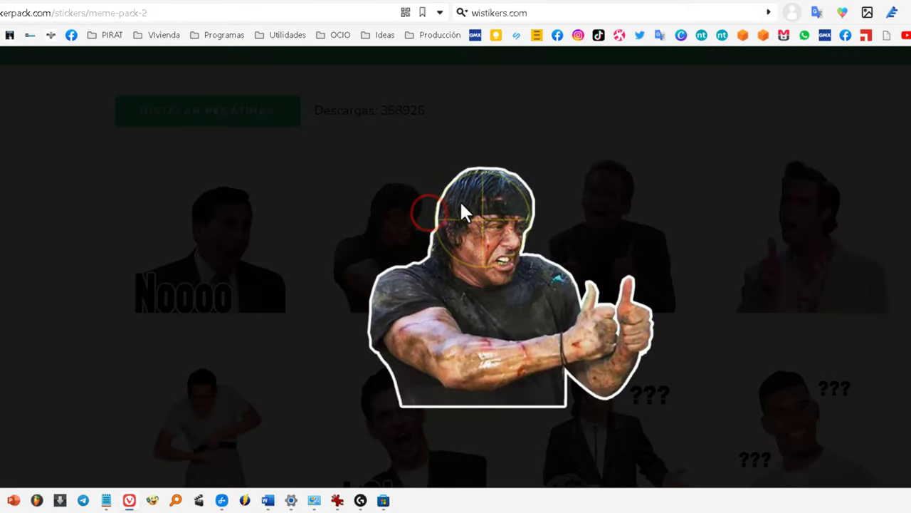
{"action": "right_click", "coordinate": [482, 224]}
{"action": "scroll", "coordinate": [541, 171], "scroll_direction": "down", "scroll_amount": 2}
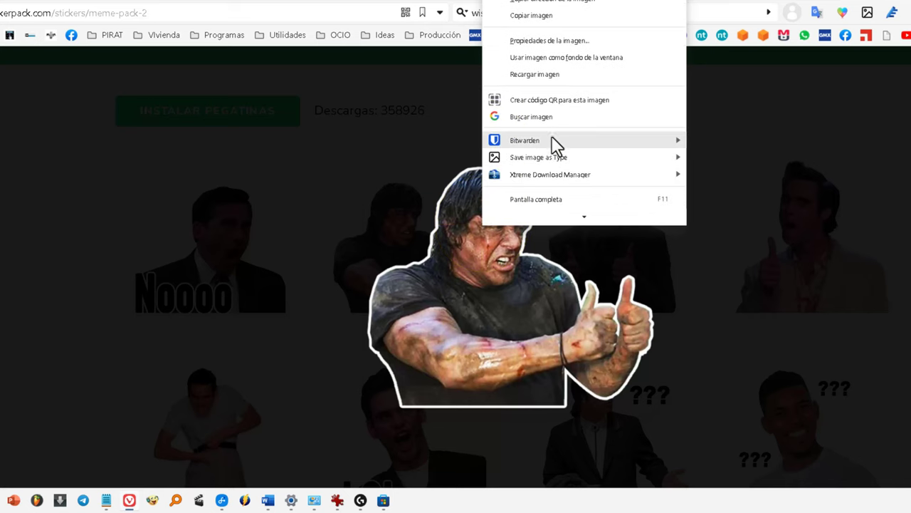
{"action": "scroll", "coordinate": [562, 121], "scroll_direction": "up", "scroll_amount": 2}
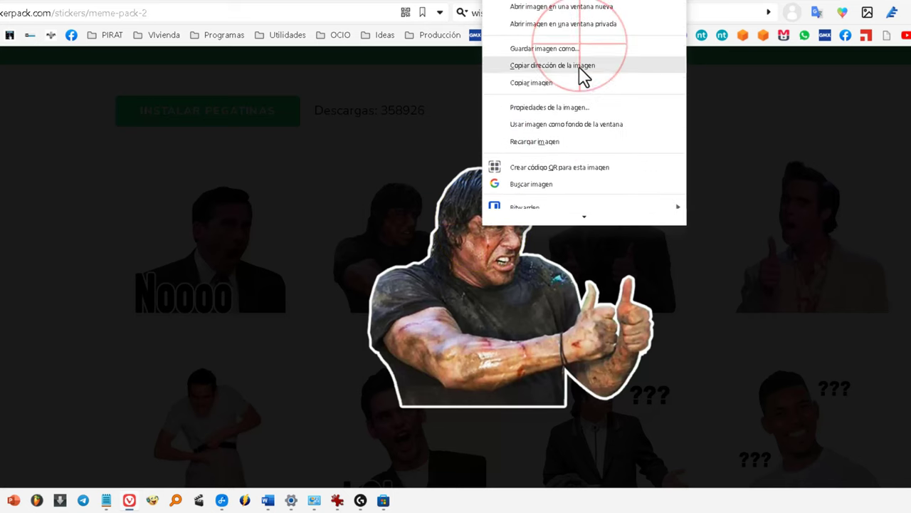
{"action": "left_click", "coordinate": [577, 45]}
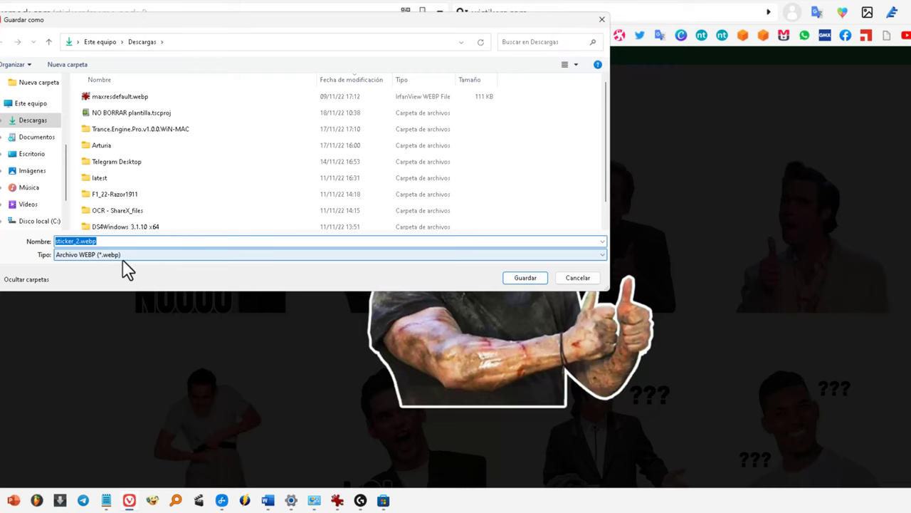
{"action": "key", "text": "Return"}
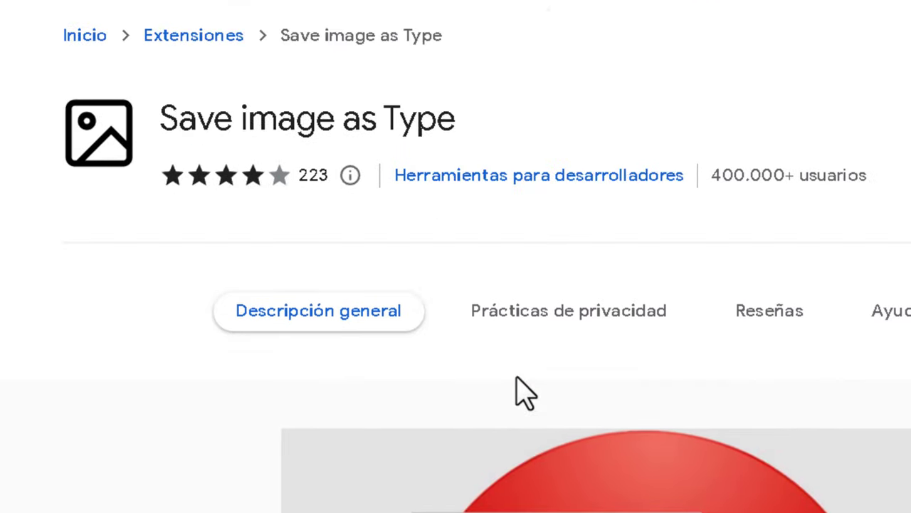
- Save the enlarged thumbs-up sticker as sticker_2 (3).png in Imágenes > Stickers > Descargados, using the Save image as Type extension's PNG option
{"action": "right_click", "coordinate": [408, 505]}
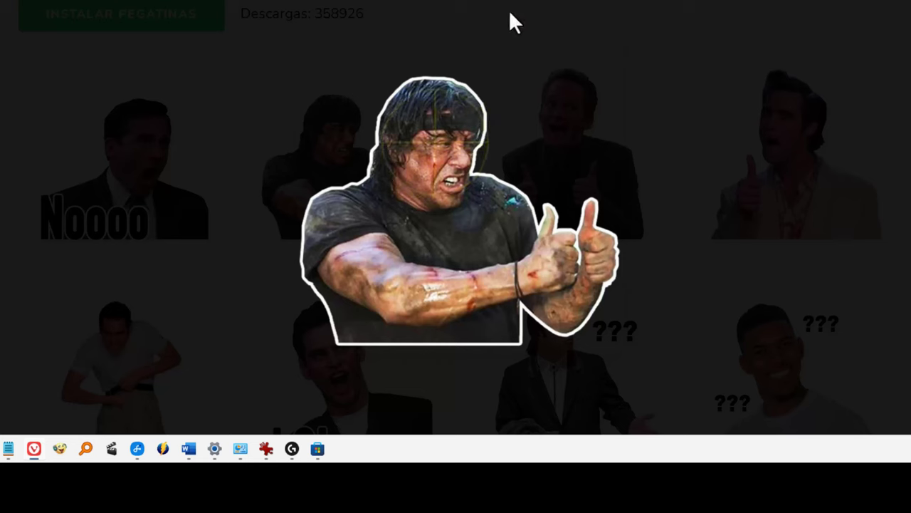
{"action": "right_click", "coordinate": [444, 144]}
{"action": "left_click", "coordinate": [503, 112]}
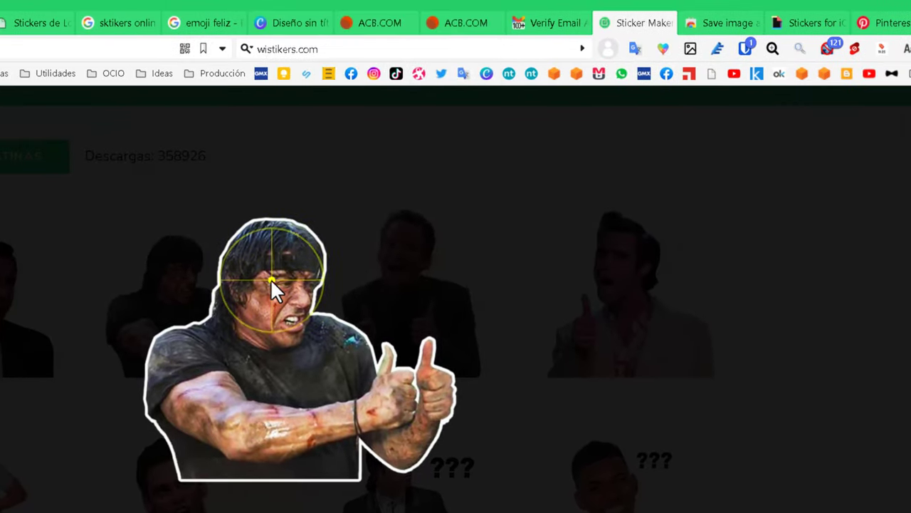
{"action": "right_click", "coordinate": [271, 279]}
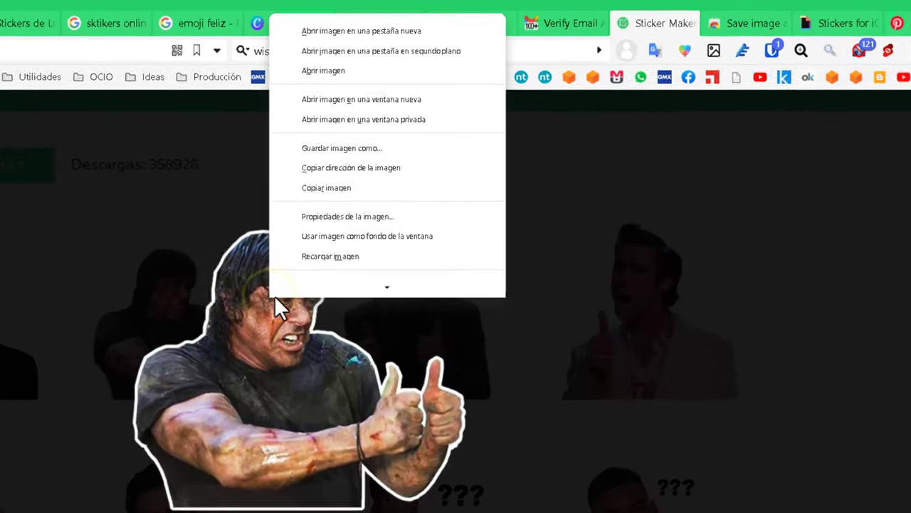
{"action": "mouse_move", "coordinate": [358, 292]}
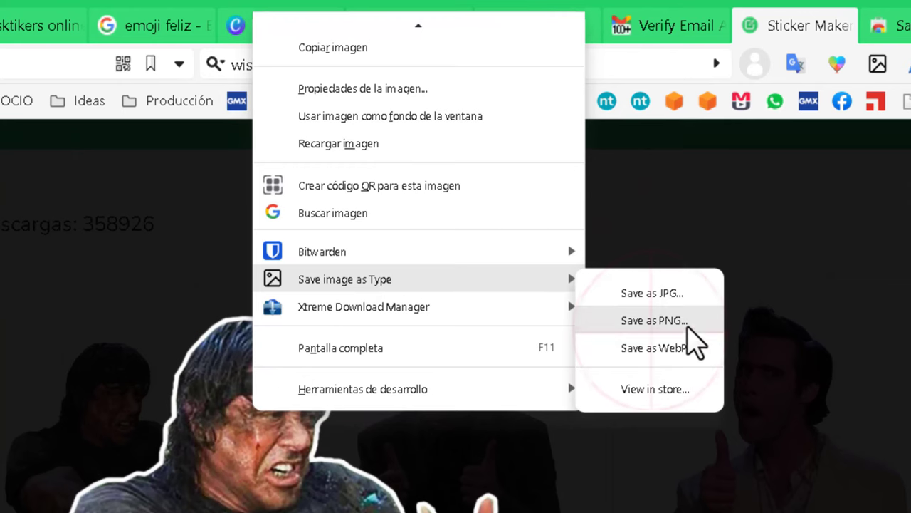
{"action": "left_click", "coordinate": [670, 322]}
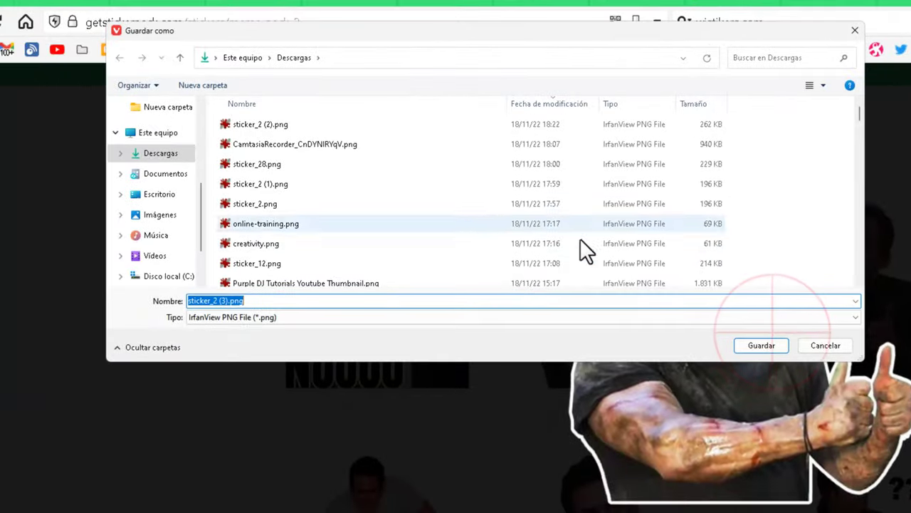
{"action": "left_click", "coordinate": [784, 335]}
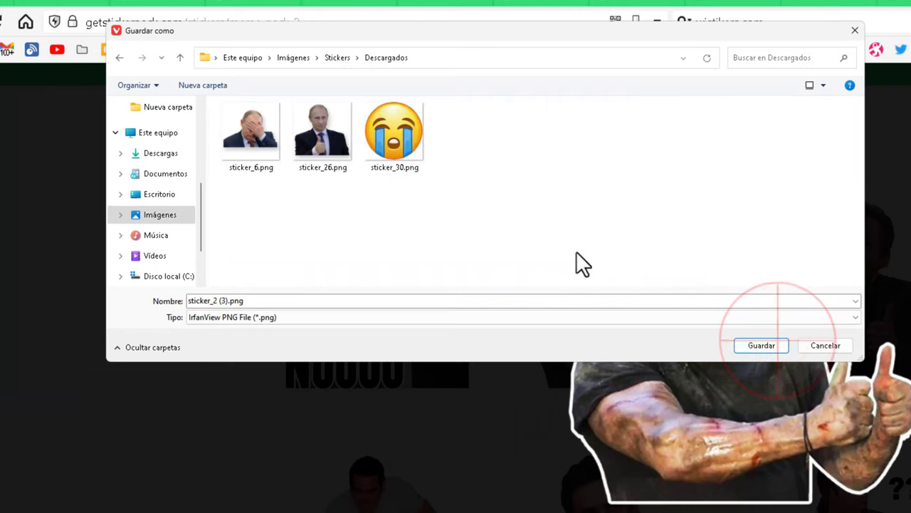
- Finish saving sticker_2 (3).png in Descargados and start downloading the Sensa emoji pack
{"action": "left_click", "coordinate": [783, 349]}
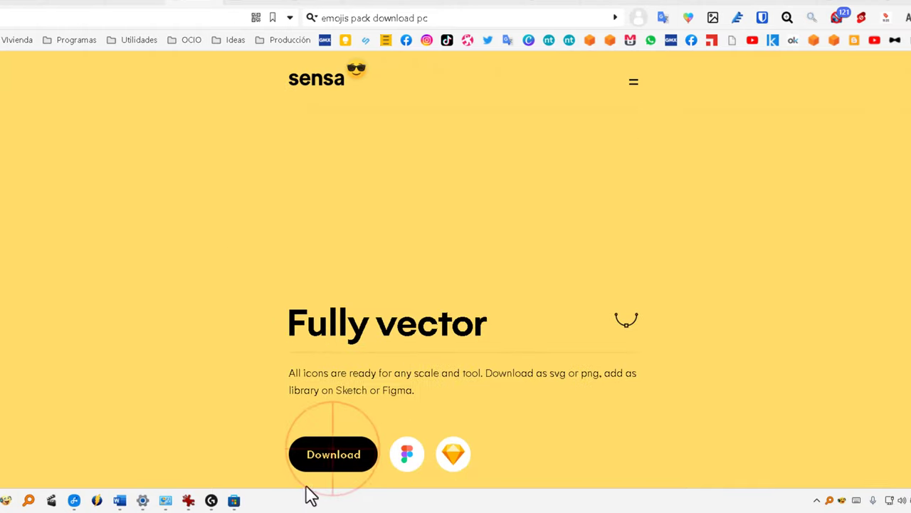
{"action": "left_click", "coordinate": [334, 459]}
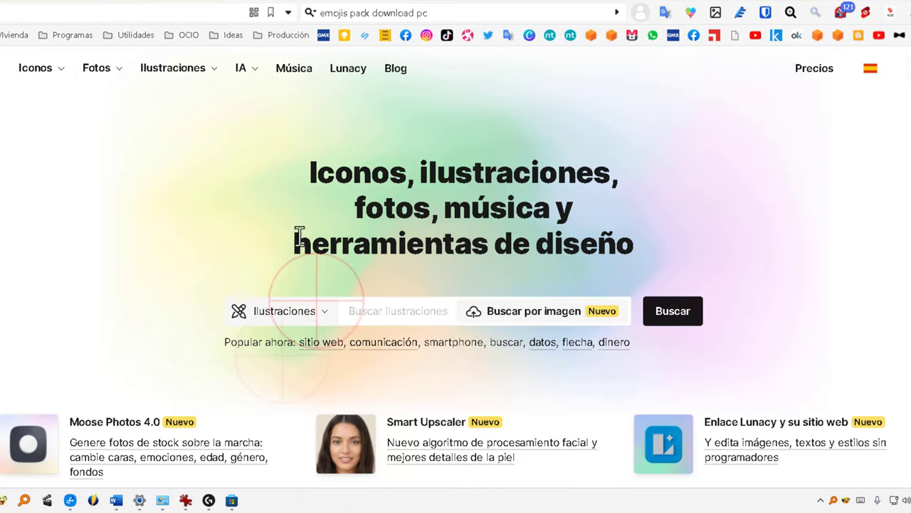
- Search Icons8 for "norris" in the Iconos category and open the coloured Chuck Norris icon
{"action": "left_click", "coordinate": [317, 313]}
{"action": "left_click", "coordinate": [291, 348]}
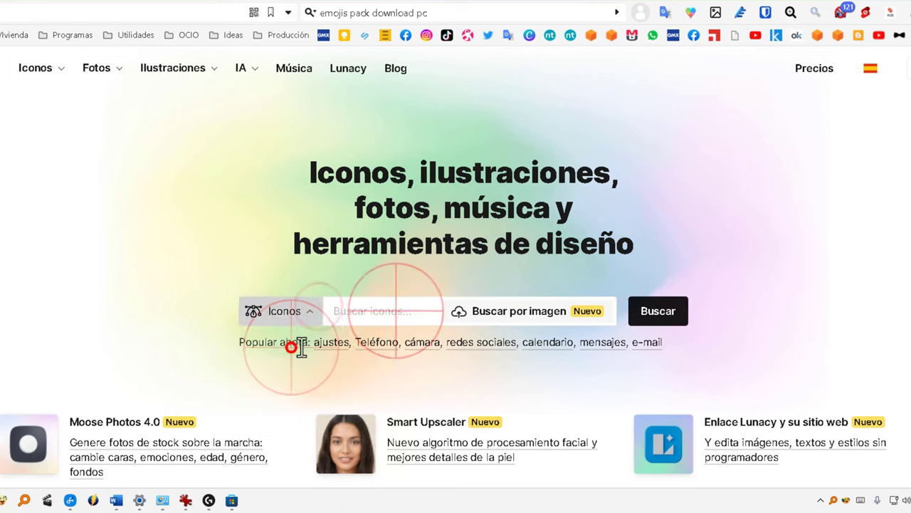
{"action": "left_click", "coordinate": [396, 312]}
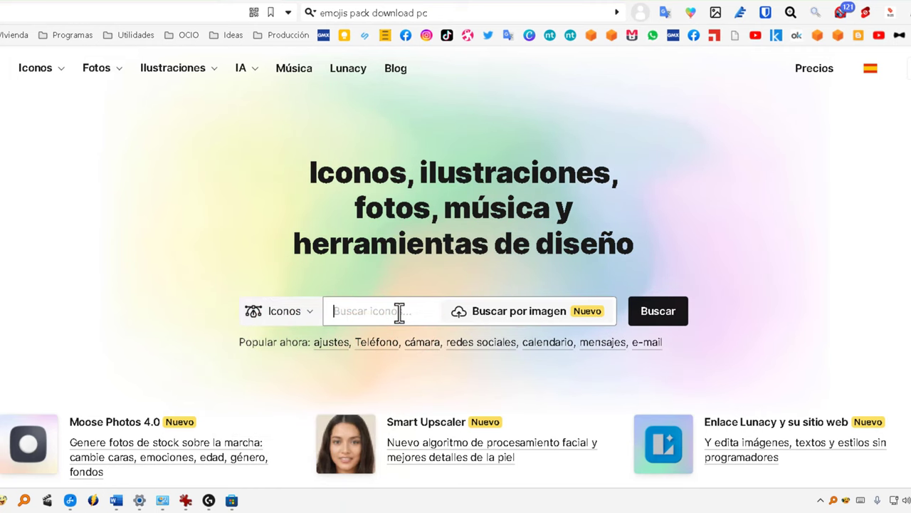
{"action": "type", "text": "norris"}
{"action": "key", "text": "Return"}
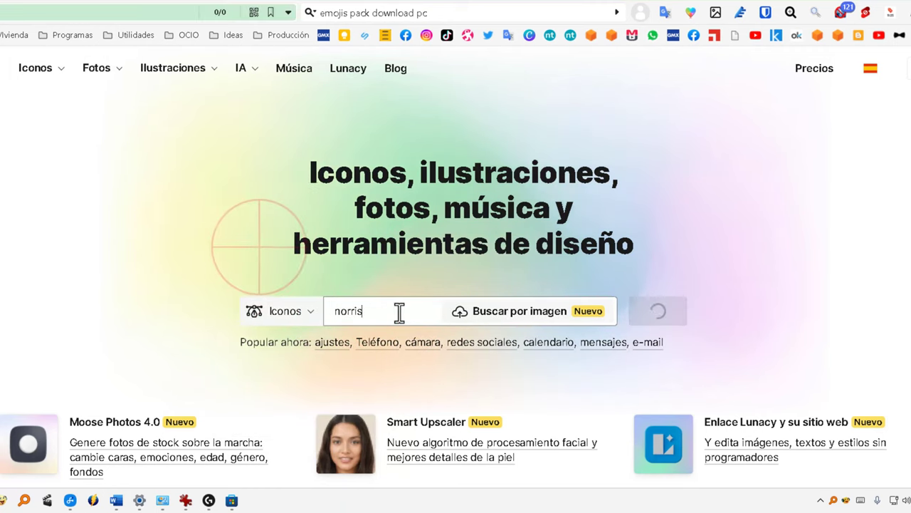
{"action": "left_click", "coordinate": [261, 258]}
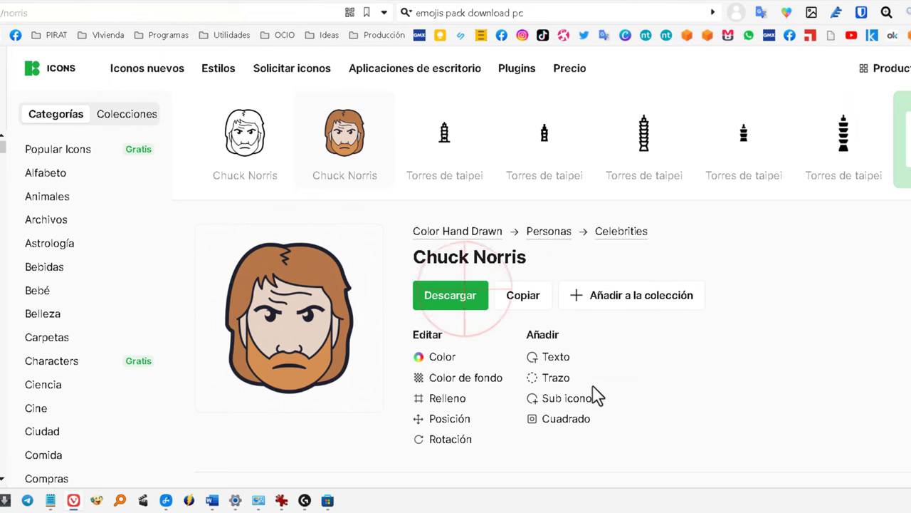
- Download the Chuck Norris icon as a free 100x100 PNG and dismiss the link attribution notice
{"action": "left_click", "coordinate": [473, 305]}
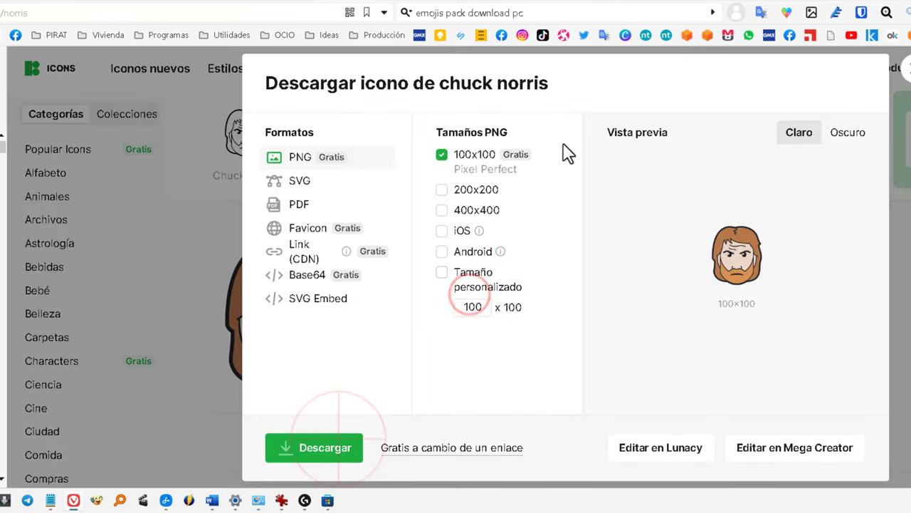
{"action": "left_click", "coordinate": [349, 456]}
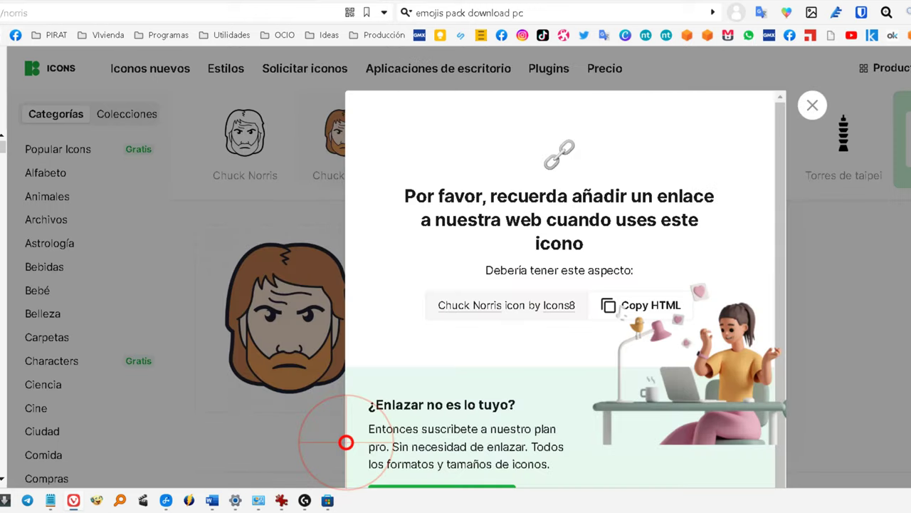
{"action": "left_click", "coordinate": [186, 217]}
- Browse the Logos category and search for "Windows 11" icons in the Windows 11 Color style
{"action": "scroll", "coordinate": [85, 270], "scroll_direction": "down", "scroll_amount": 9}
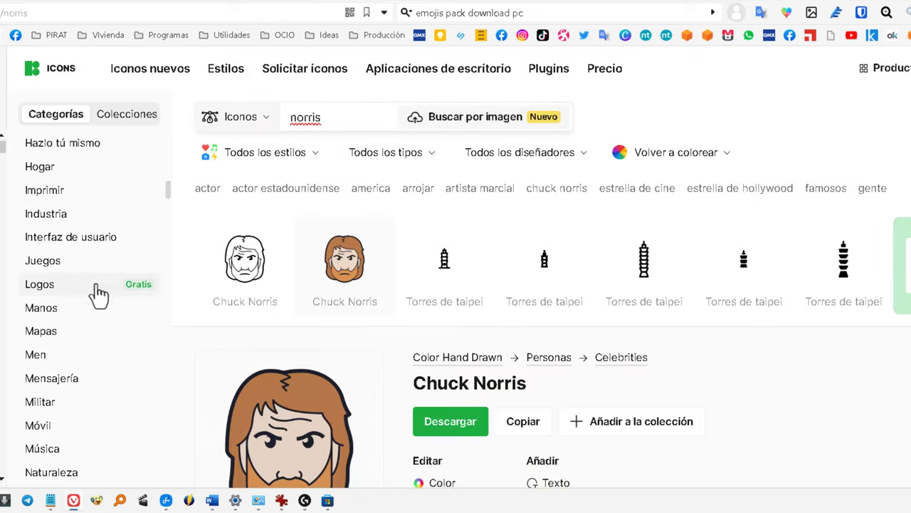
{"action": "scroll", "coordinate": [93, 322], "scroll_direction": "up", "scroll_amount": 3}
{"action": "left_click", "coordinate": [64, 359]}
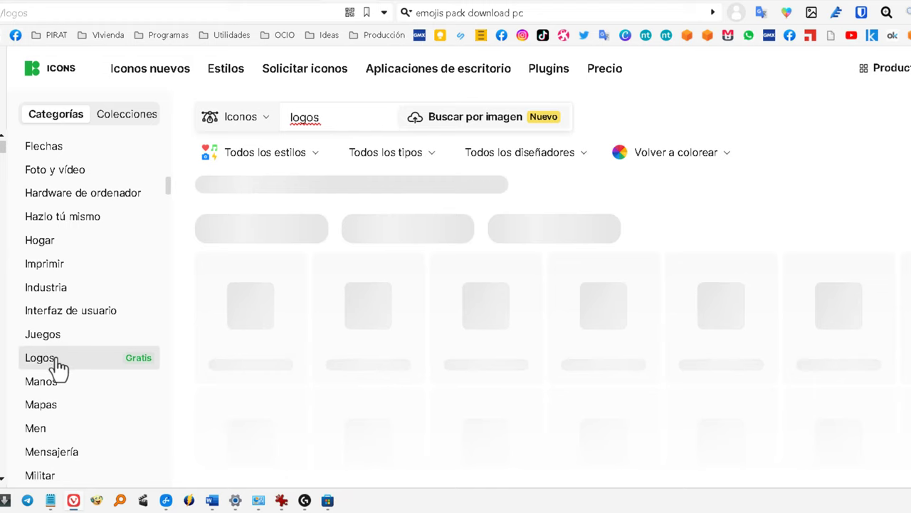
{"action": "double_click", "coordinate": [347, 116]}
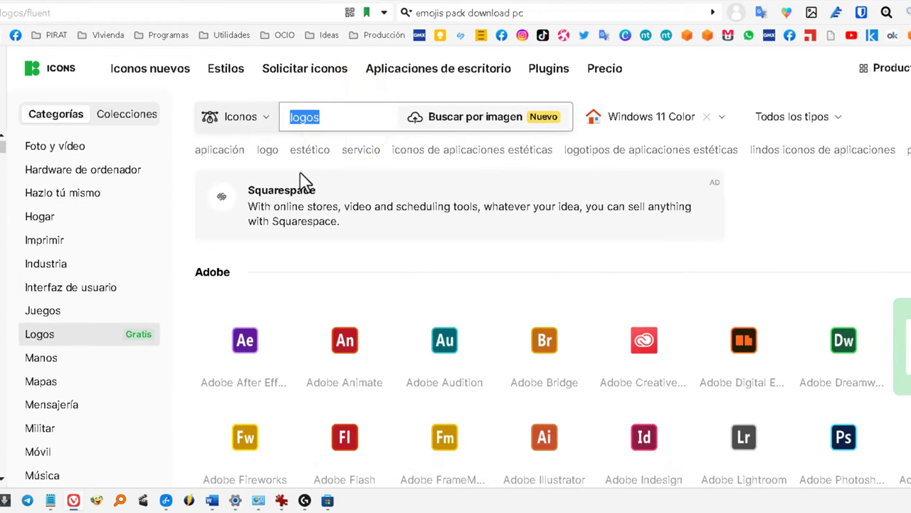
{"action": "key", "text": "alt+Left"}
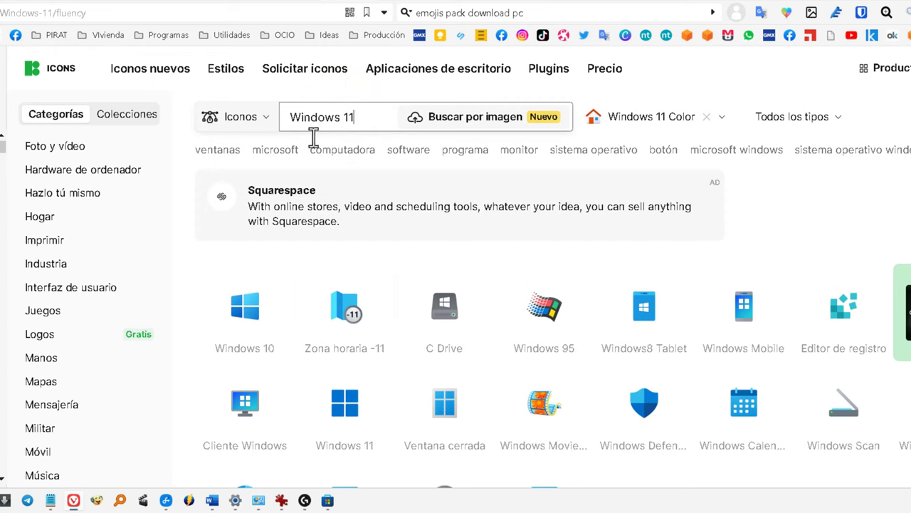
- Open the Windows 10 icon and download it as a 240x240 PNG
{"action": "left_click", "coordinate": [262, 324]}
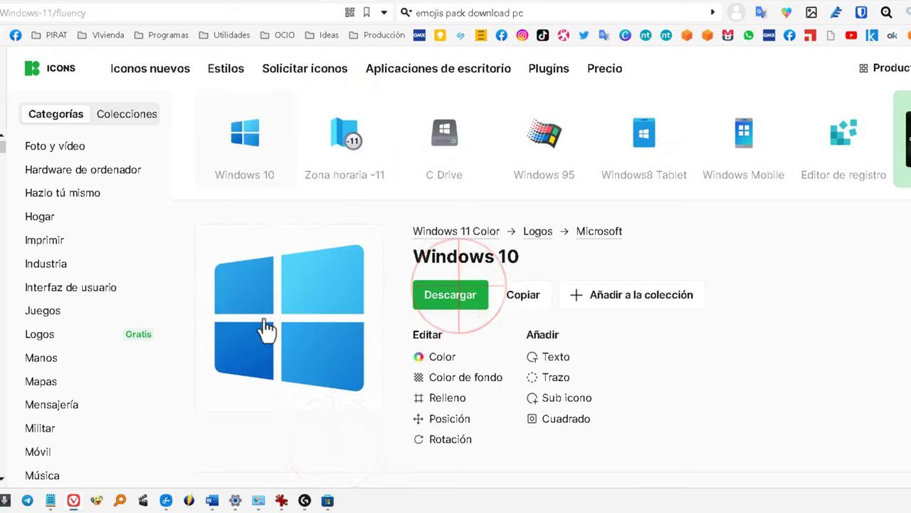
{"action": "left_click", "coordinate": [463, 304]}
{"action": "left_click", "coordinate": [346, 447]}
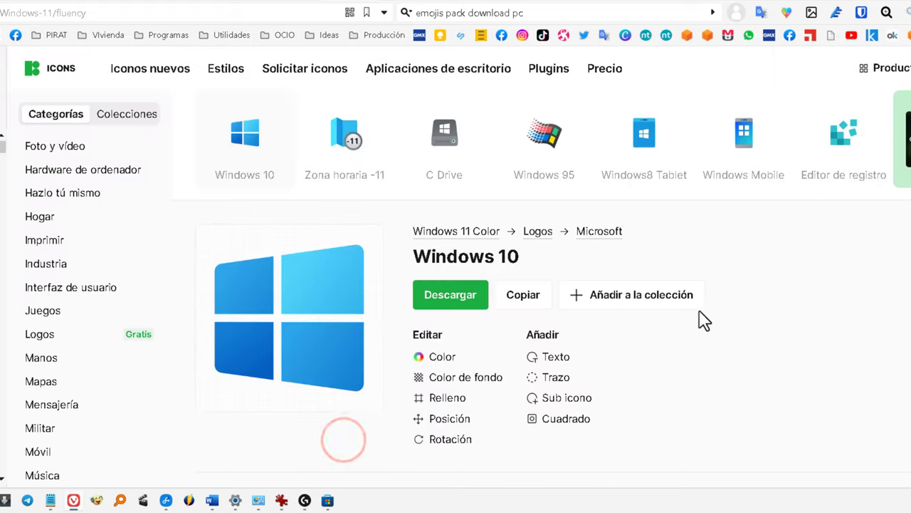
{"action": "left_click", "coordinate": [470, 235]}
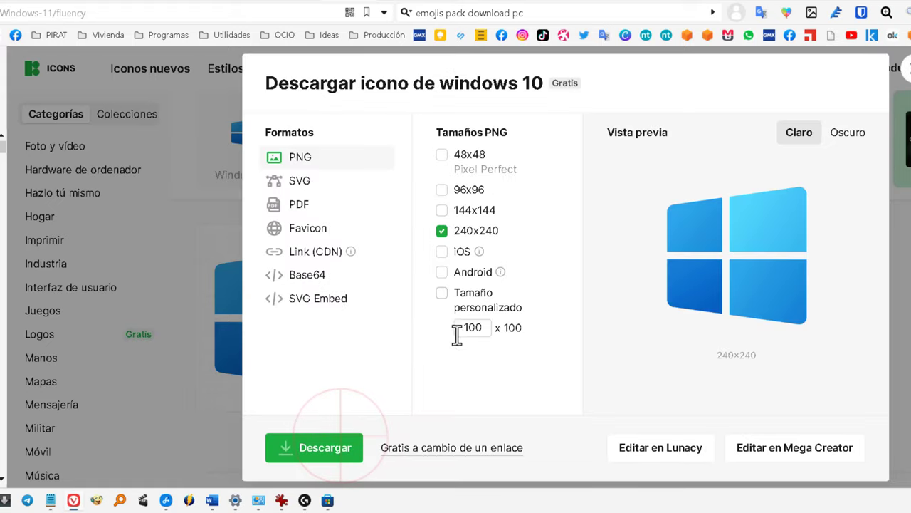
{"action": "left_click", "coordinate": [349, 449]}
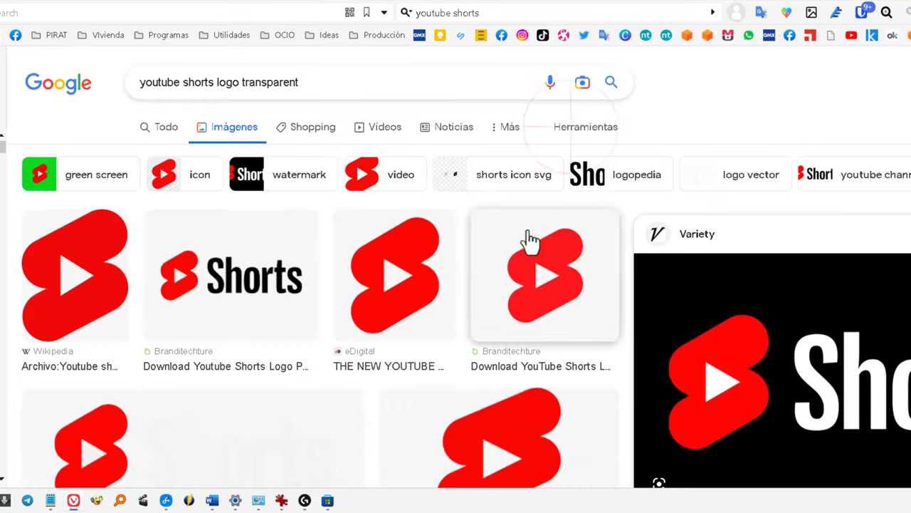
- Filter the Google image results for "youtube shorts logo transparent" to the Iconos size and look through them
{"action": "left_click", "coordinate": [574, 117]}
{"action": "left_click", "coordinate": [584, 128]}
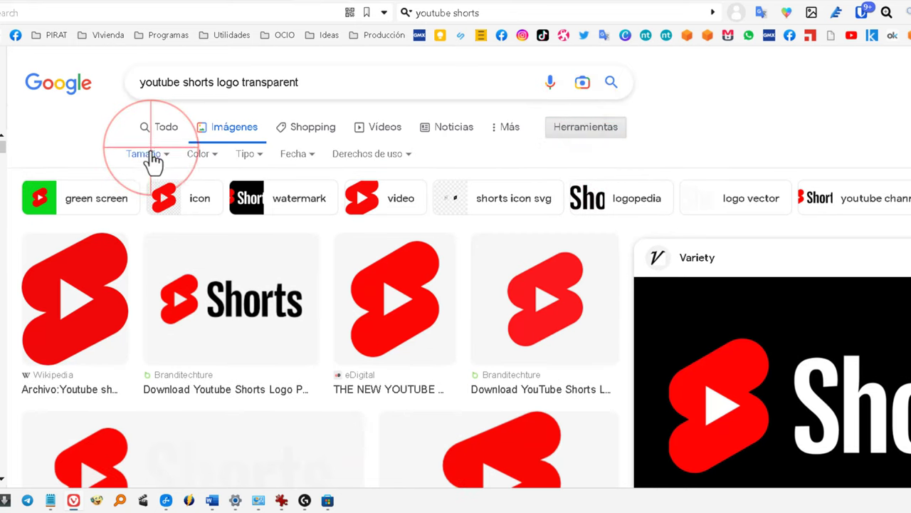
{"action": "left_click", "coordinate": [151, 156]}
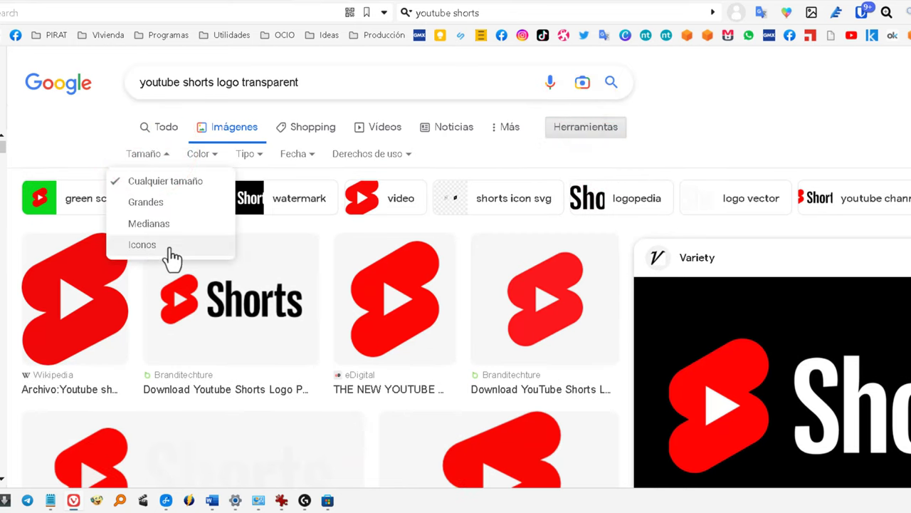
{"action": "left_click", "coordinate": [153, 232]}
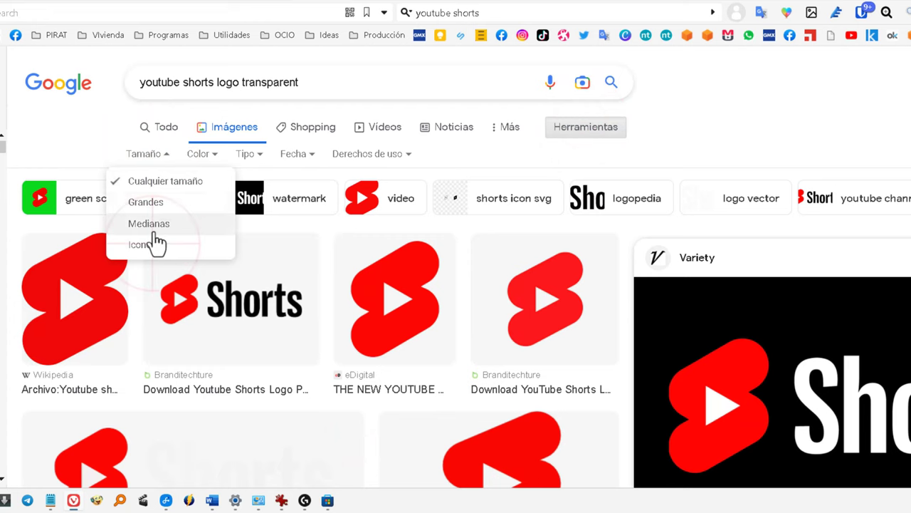
{"action": "left_click", "coordinate": [163, 245]}
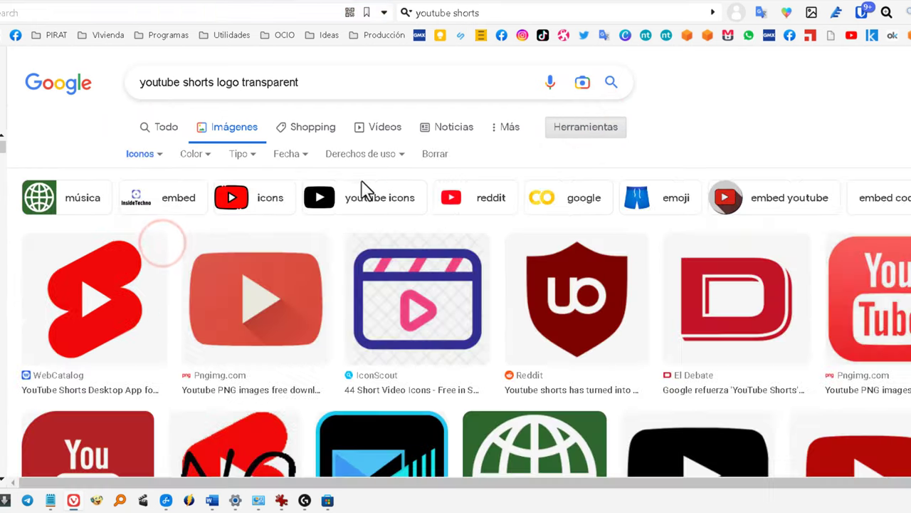
{"action": "scroll", "coordinate": [442, 203], "scroll_direction": "down", "scroll_amount": 3}
{"action": "left_click", "coordinate": [453, 202]}
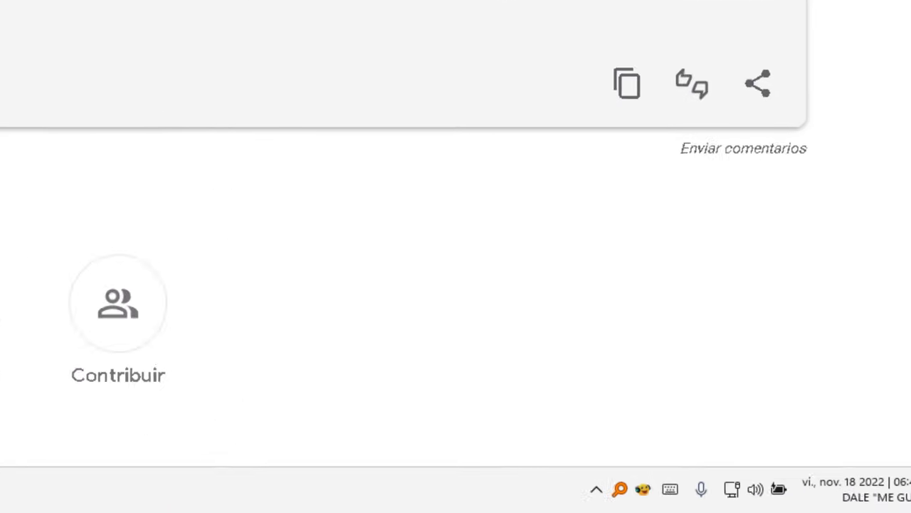
- Switch to ShareX and open its hotkey settings to examine the key assigned to rectangular region capture
{"action": "left_click_drag", "start_coordinate": [643, 489], "coordinate": [607, 432]}
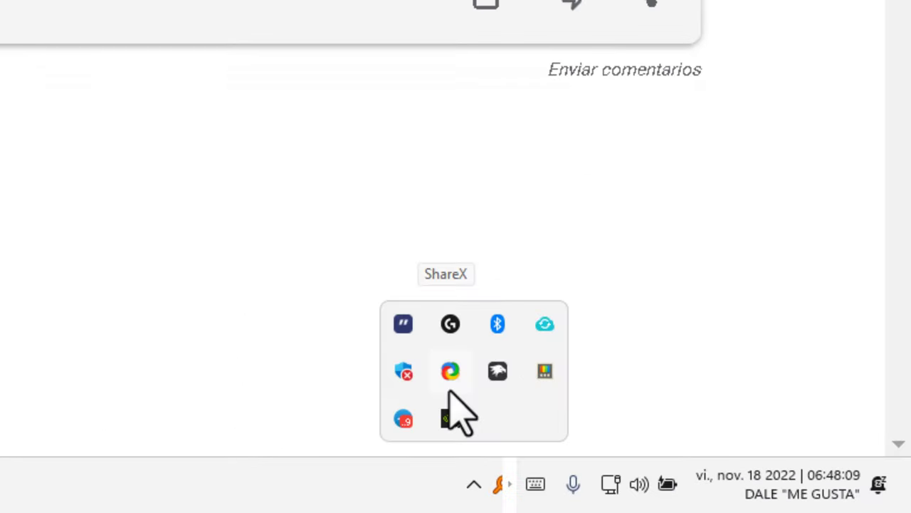
{"action": "left_click_drag", "start_coordinate": [449, 376], "coordinate": [452, 375]}
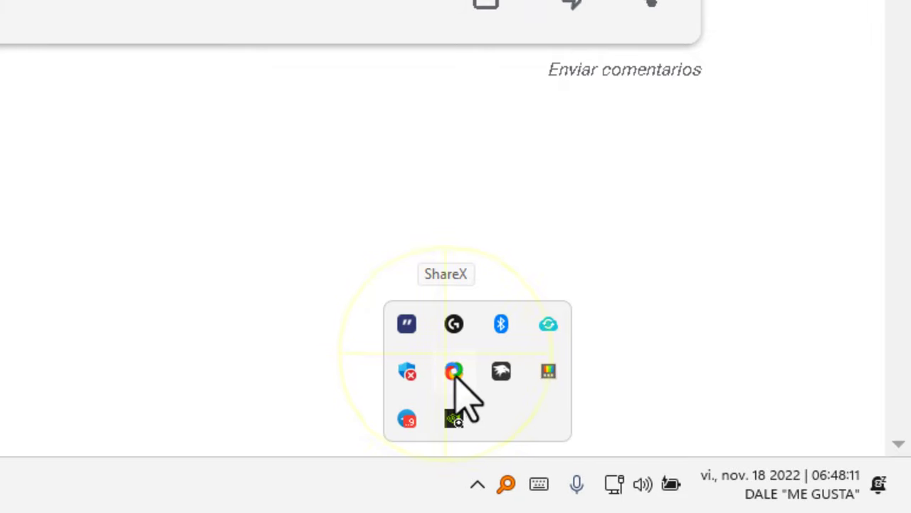
{"action": "right_click", "coordinate": [456, 373]}
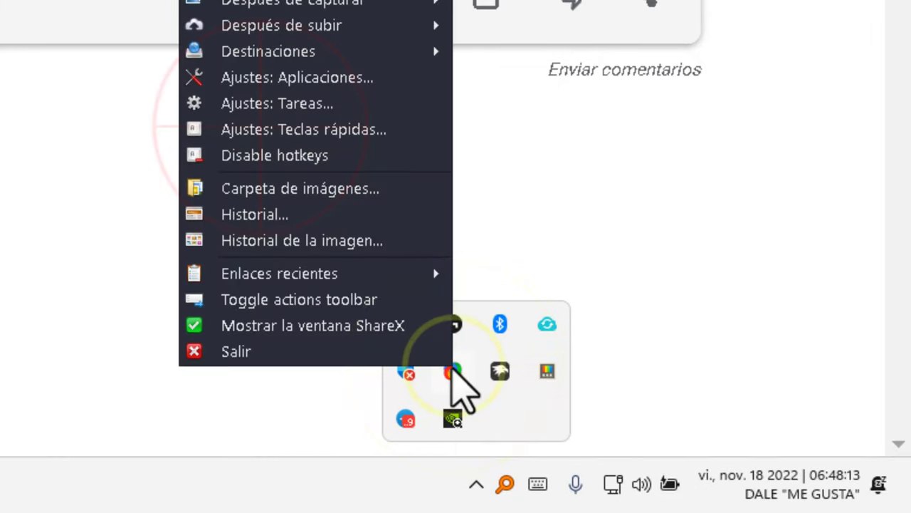
{"action": "left_click", "coordinate": [292, 129]}
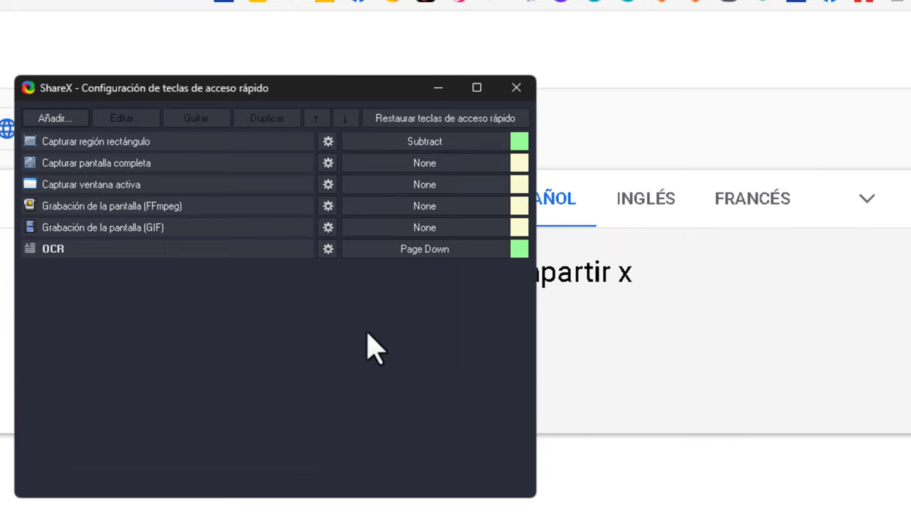
{"action": "left_click", "coordinate": [29, 169]}
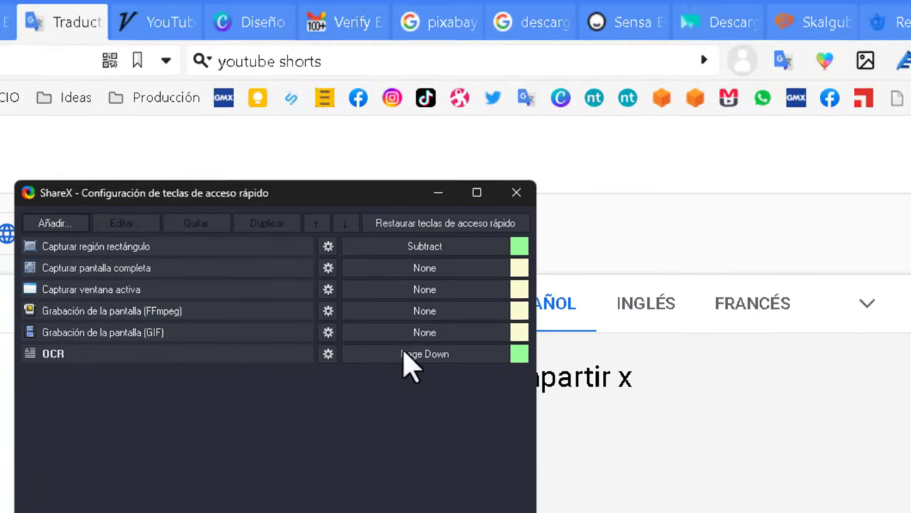
- Start a rectangular region capture with ShareX and open the sticker picker to browse the Blob Emoji pack
{"action": "key", "text": "KP_Subtract"}
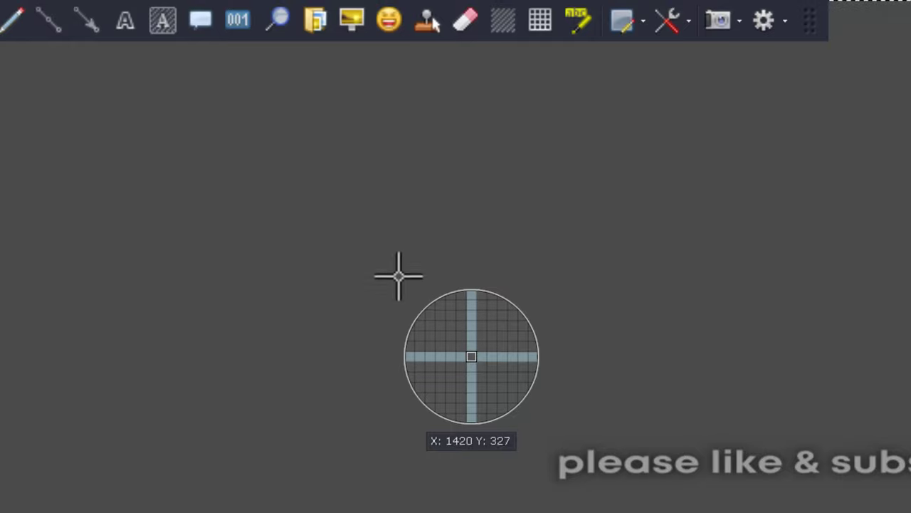
{"action": "left_click", "coordinate": [403, 22]}
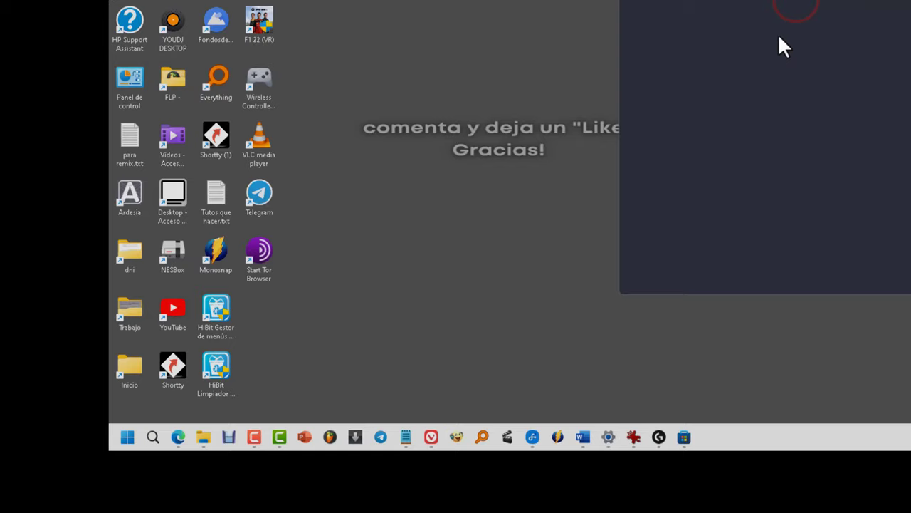
{"action": "scroll", "coordinate": [603, 125], "scroll_direction": "down", "scroll_amount": 10}
{"action": "scroll", "coordinate": [528, 306], "scroll_direction": "up", "scroll_amount": 8}
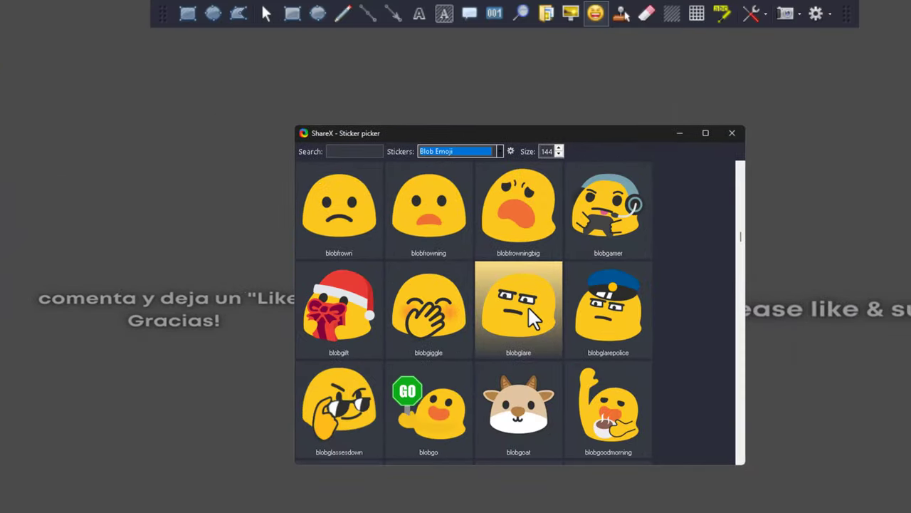
- Set the sticker size to 208 and look through the enlarged Blob Emoji stickers
{"action": "left_click", "coordinate": [559, 147]}
{"action": "left_click", "coordinate": [361, 151]}
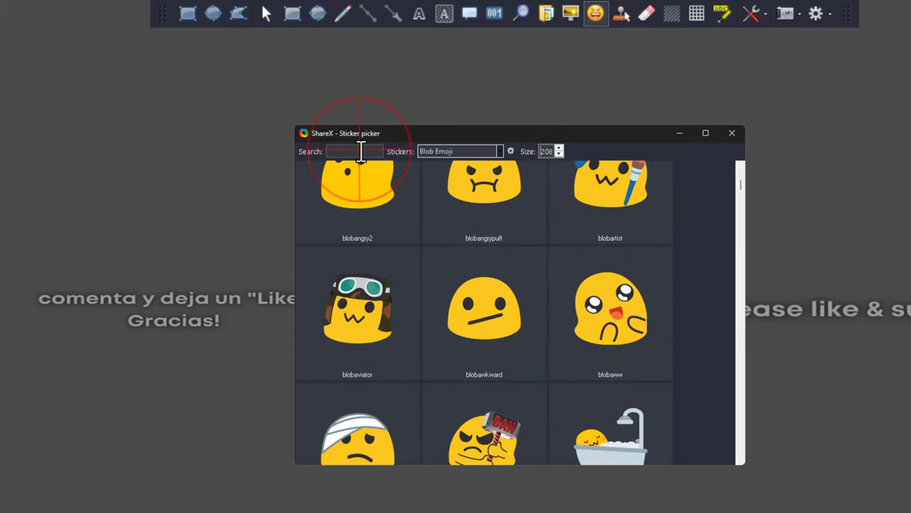
{"action": "scroll", "coordinate": [511, 283], "scroll_direction": "down", "scroll_amount": 8}
- Try placing Blob Emoji stickers, including blob3c, on the captured desktop and remove each one
{"action": "left_click", "coordinate": [648, 286]}
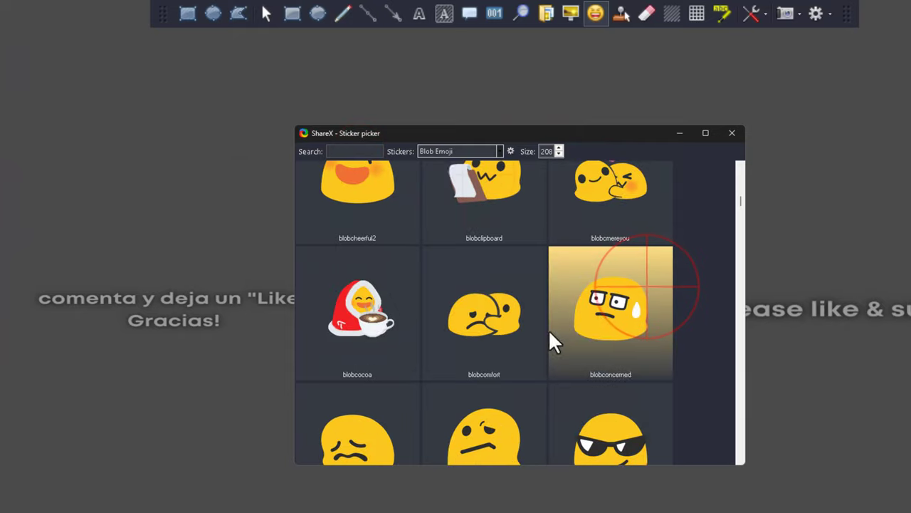
{"action": "left_click_drag", "start_coordinate": [474, 167], "coordinate": [474, 194]}
{"action": "right_click", "coordinate": [473, 193]}
{"action": "left_click", "coordinate": [433, 254]}
{"action": "left_click", "coordinate": [602, 343]}
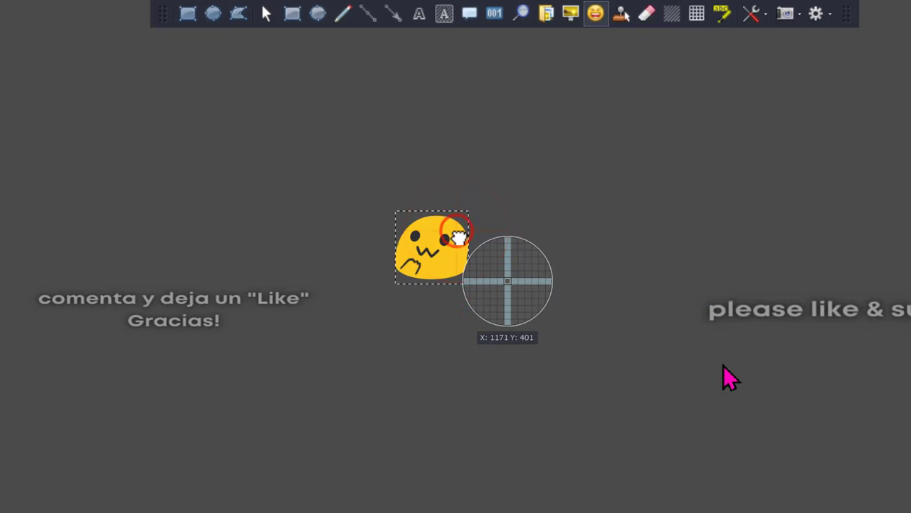
{"action": "right_click", "coordinate": [459, 238]}
- Open the sticker pack settings from the sticker picker, start adding a pack, and browse to the Stickers folder in Imágenes to examine its subfolders
{"action": "left_click", "coordinate": [458, 238]}
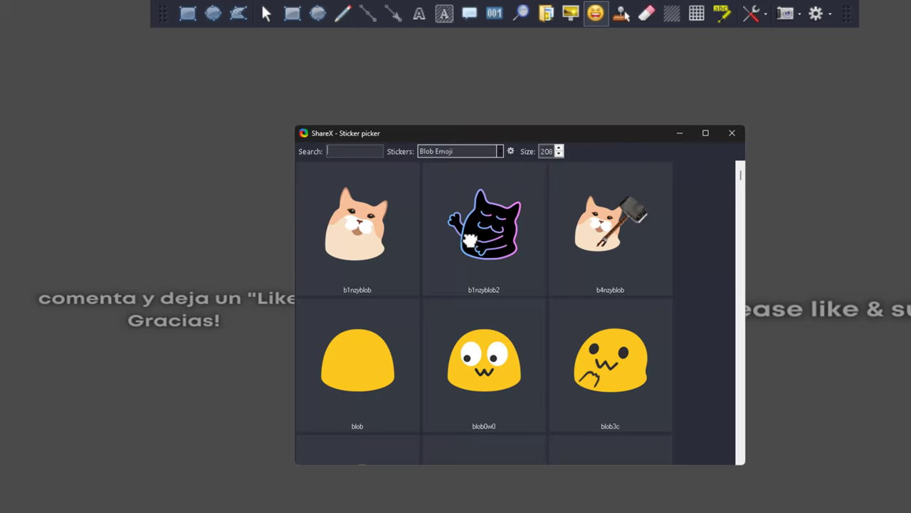
{"action": "left_click", "coordinate": [511, 151]}
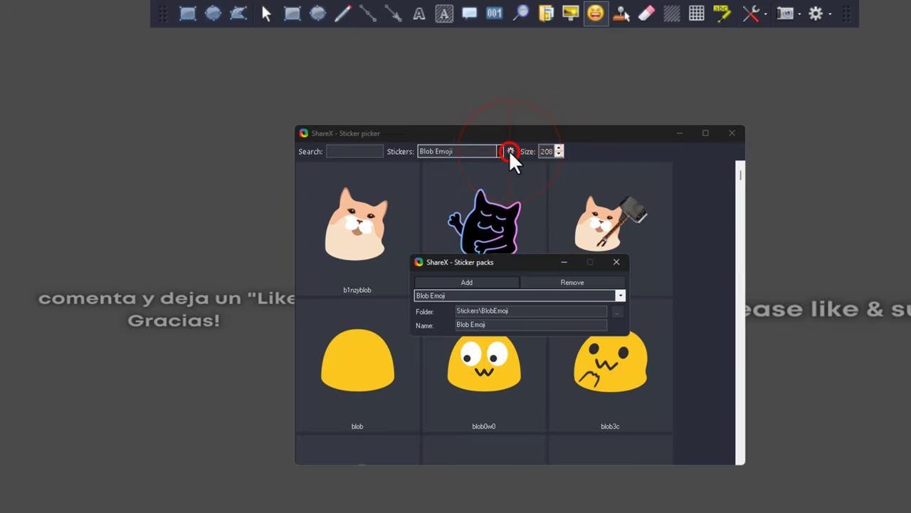
{"action": "left_click", "coordinate": [470, 283]}
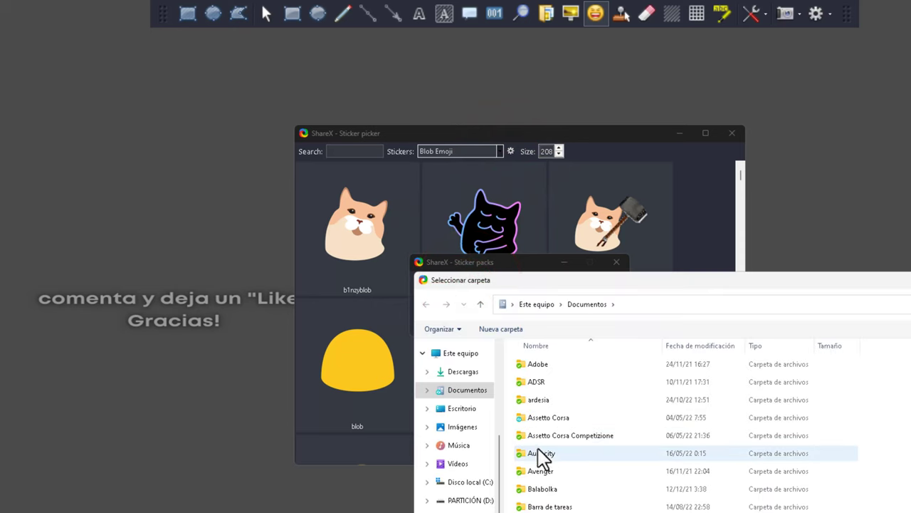
{"action": "scroll", "coordinate": [483, 473], "scroll_direction": "up", "scroll_amount": 1}
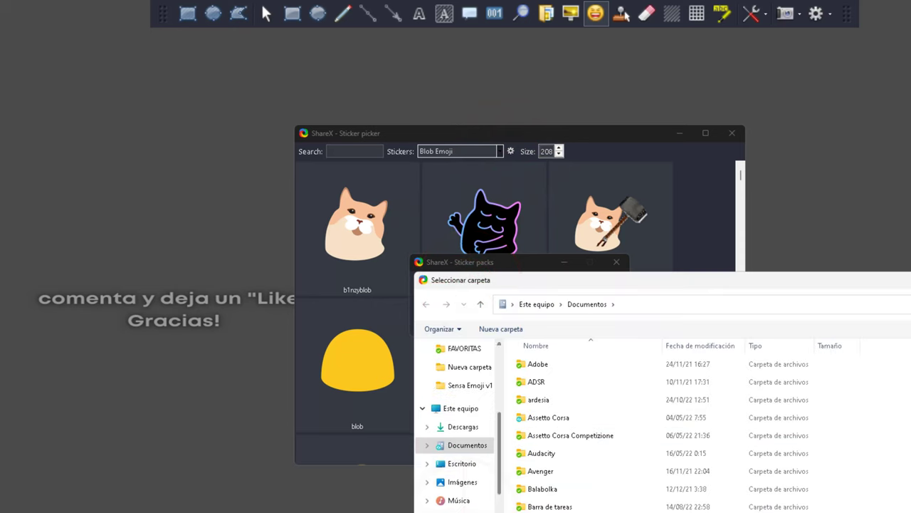
{"action": "scroll", "coordinate": [476, 490], "scroll_direction": "up", "scroll_amount": 1}
{"action": "scroll", "coordinate": [476, 492], "scroll_direction": "down", "scroll_amount": 1}
{"action": "scroll", "coordinate": [474, 495], "scroll_direction": "up", "scroll_amount": 1}
{"action": "left_click", "coordinate": [471, 497]}
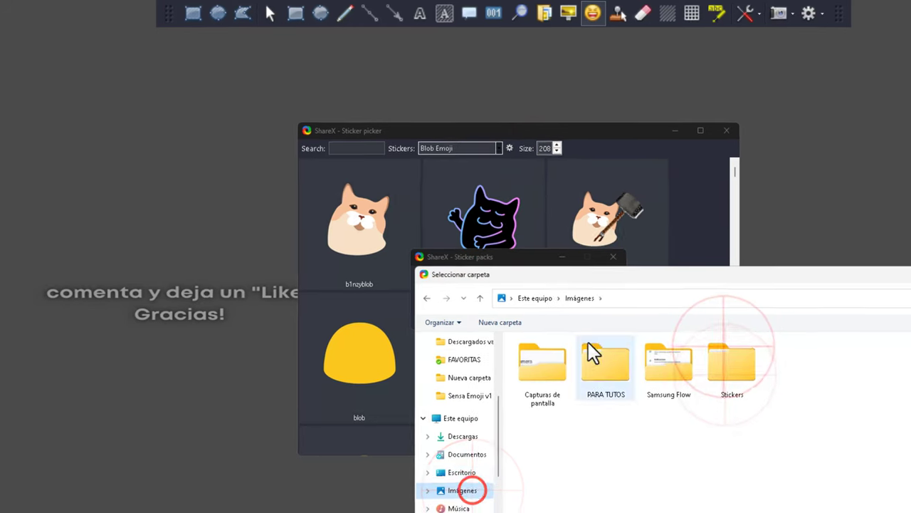
{"action": "left_click", "coordinate": [737, 370]}
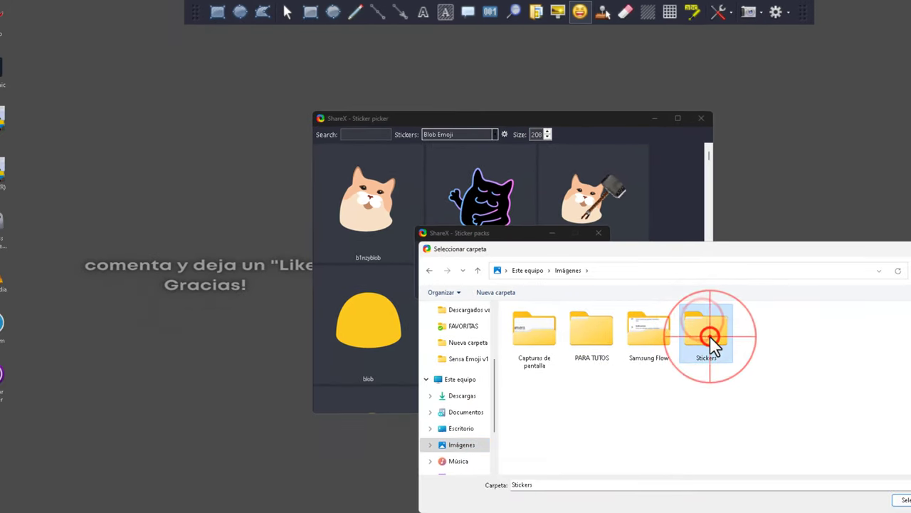
{"action": "double_click", "coordinate": [710, 336]}
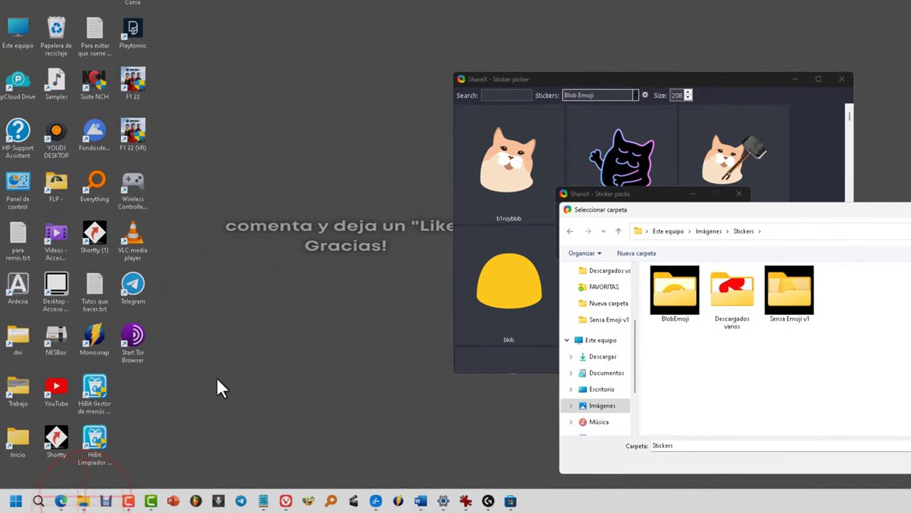
- Switch to File Explorer and open the Stickers folder of ShareX in Archivos de programa on Disco local (C:)
{"action": "left_click", "coordinate": [0, 512]}
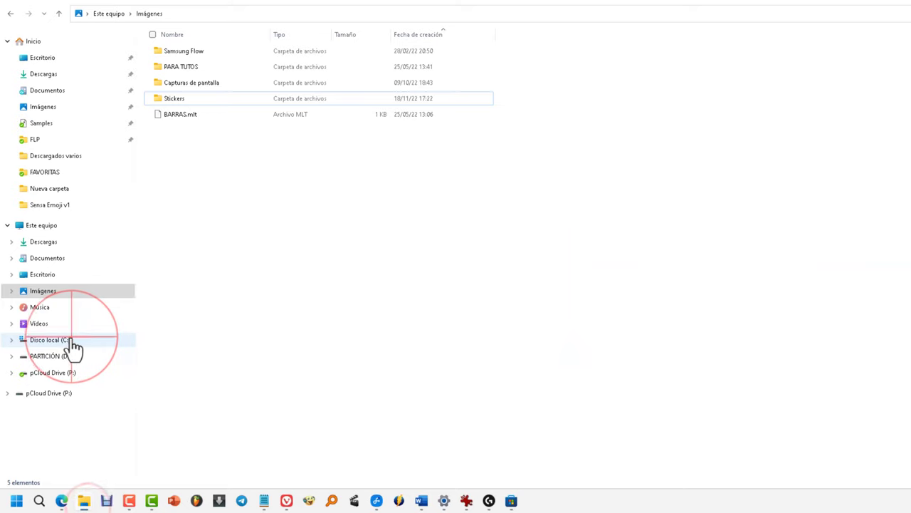
{"action": "left_click", "coordinate": [66, 340]}
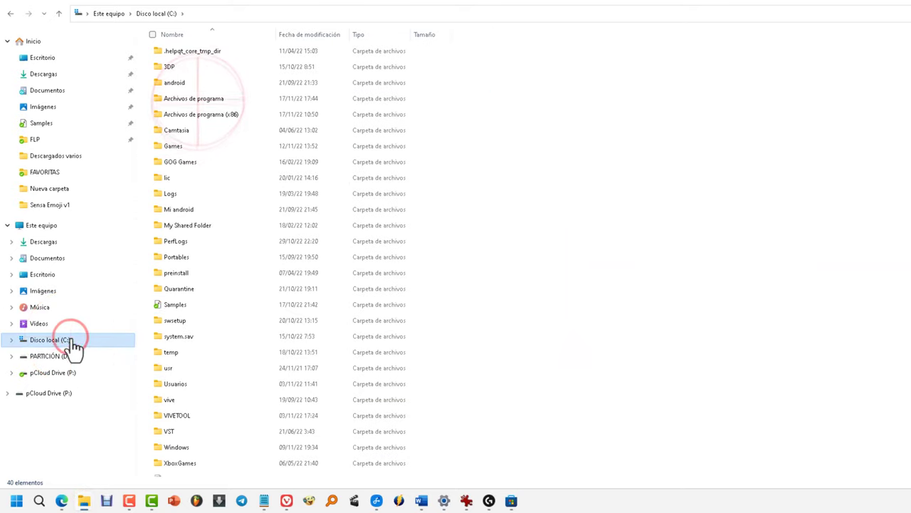
{"action": "double_click", "coordinate": [209, 100]}
{"action": "scroll", "coordinate": [187, 225], "scroll_direction": "down", "scroll_amount": 10}
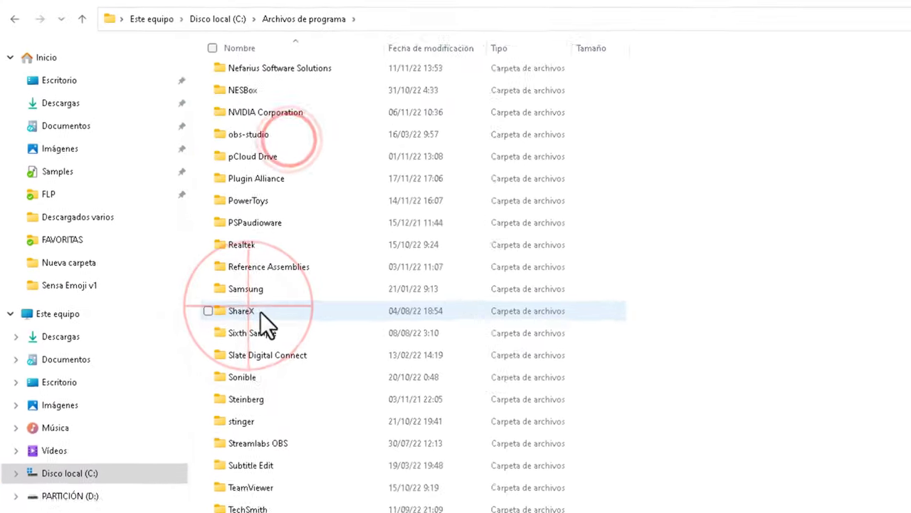
{"action": "left_click", "coordinate": [258, 311]}
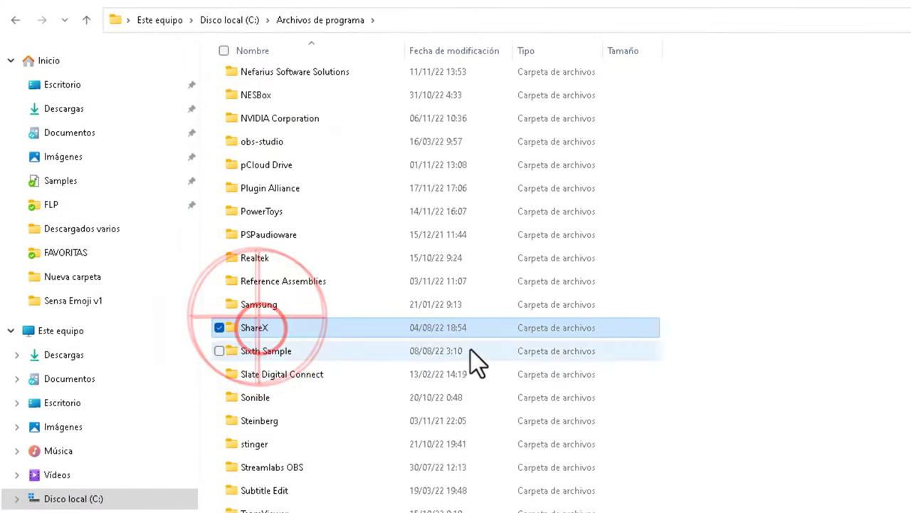
{"action": "double_click", "coordinate": [258, 325]}
{"action": "left_click", "coordinate": [265, 124]}
{"action": "double_click", "coordinate": [266, 126]}
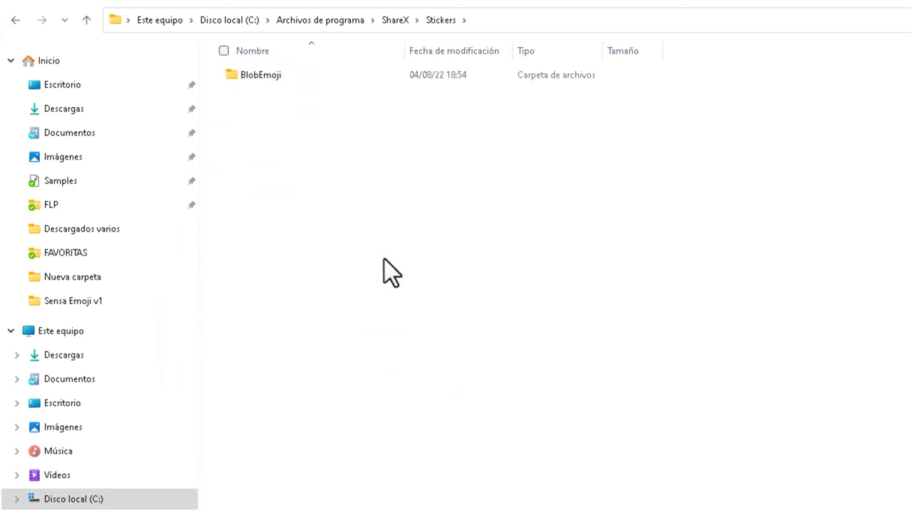
- Copy the BlobEmoji folder and open the Stickers folder in Imágenes
{"action": "left_click", "coordinate": [259, 76]}
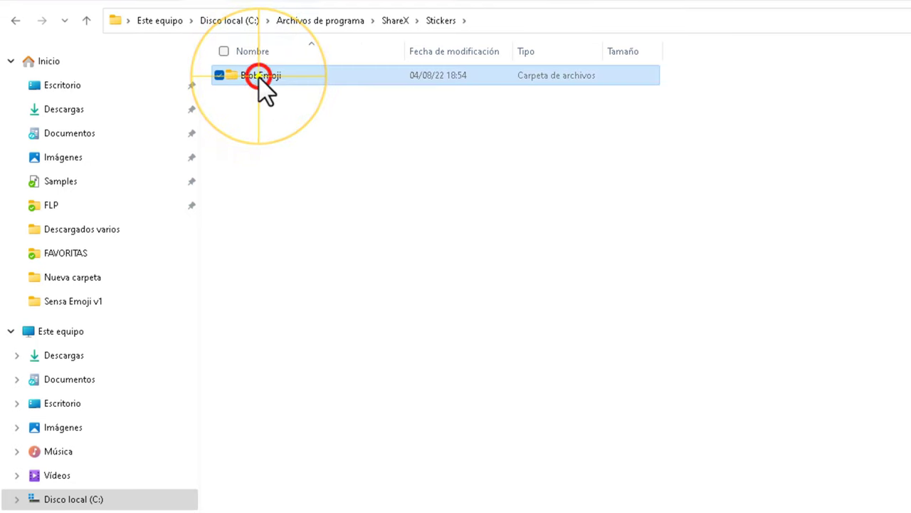
{"action": "right_click", "coordinate": [259, 75]}
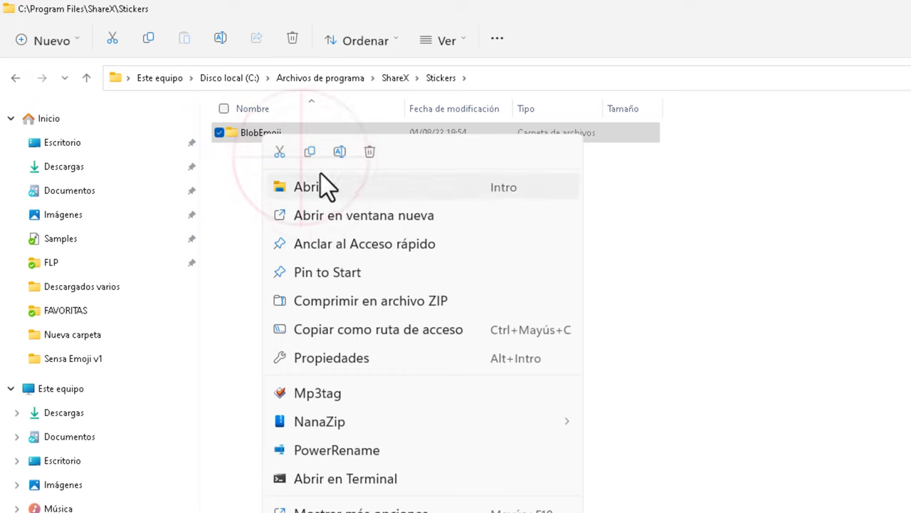
{"action": "left_click", "coordinate": [315, 154]}
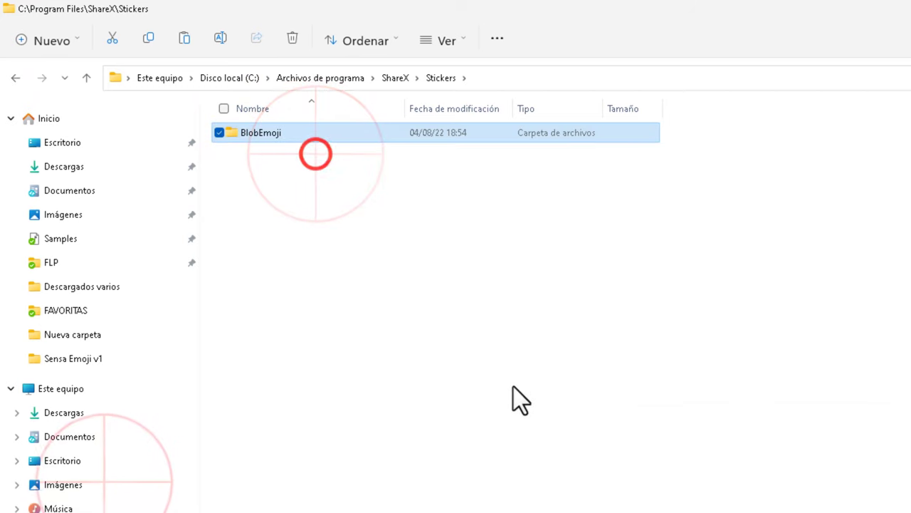
{"action": "left_click", "coordinate": [107, 487]}
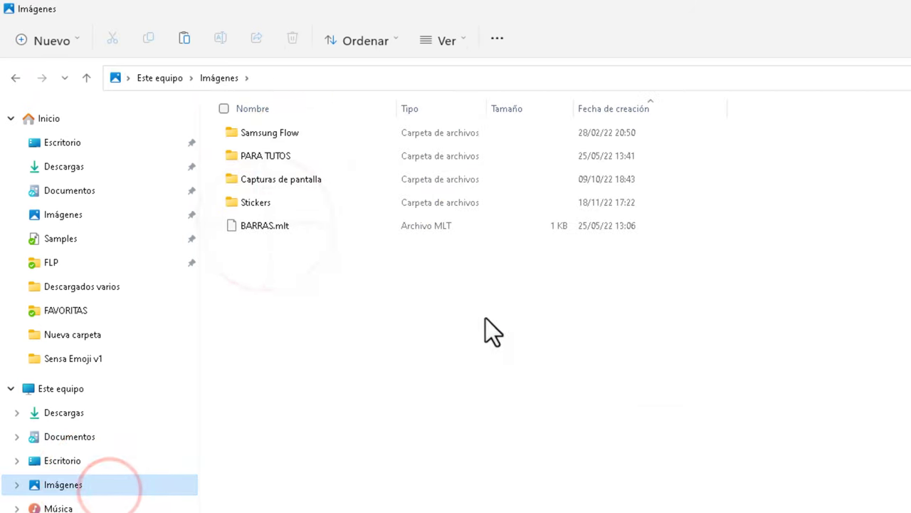
{"action": "left_click", "coordinate": [274, 205]}
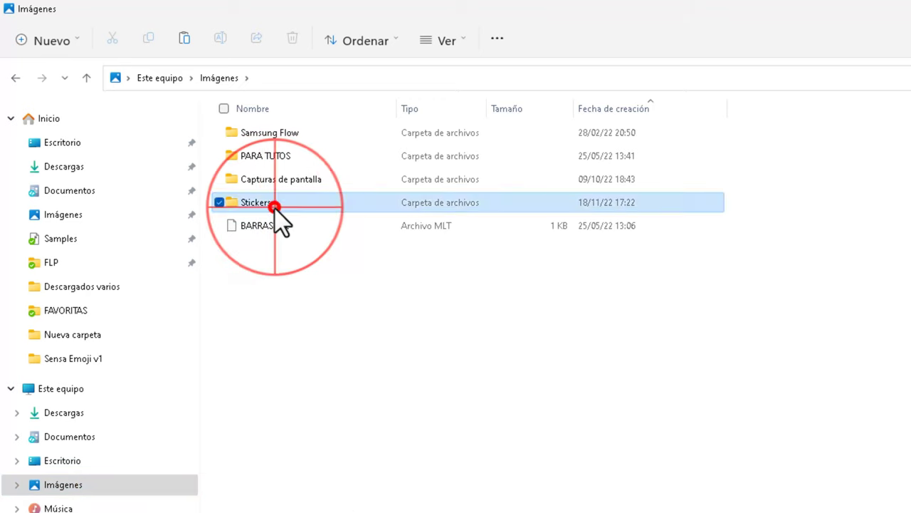
{"action": "double_click", "coordinate": [274, 206]}
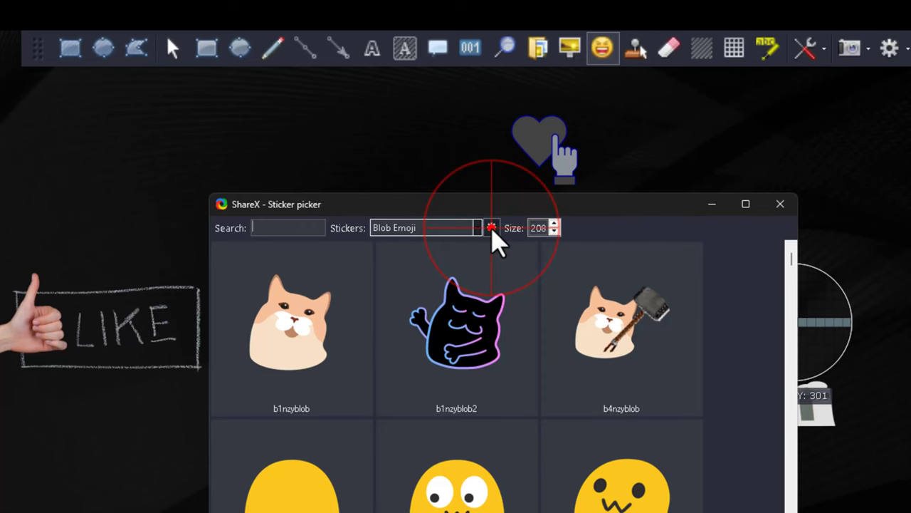
- In ShareX's sticker pack settings, add the Sensa Emoji v1 folder from Imágenes > Stickers as a sticker pack
{"action": "left_click", "coordinate": [492, 228]}
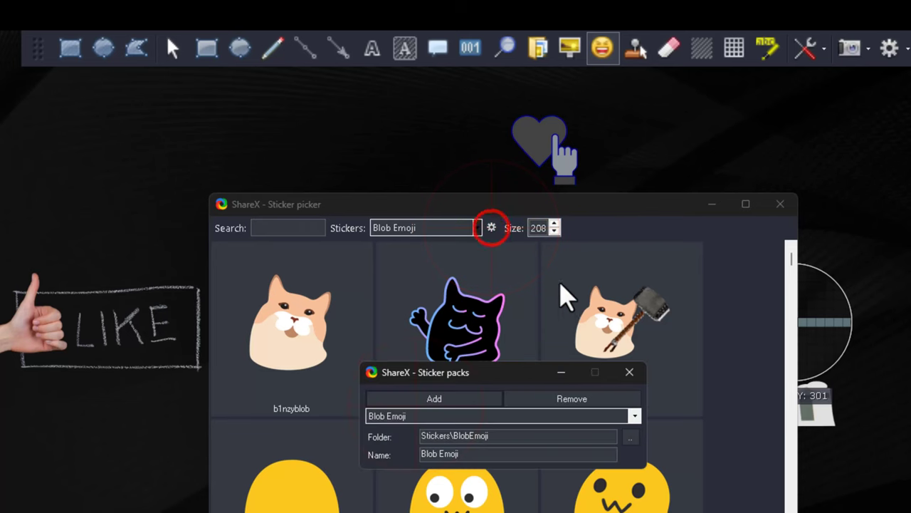
{"action": "left_click", "coordinate": [435, 398]}
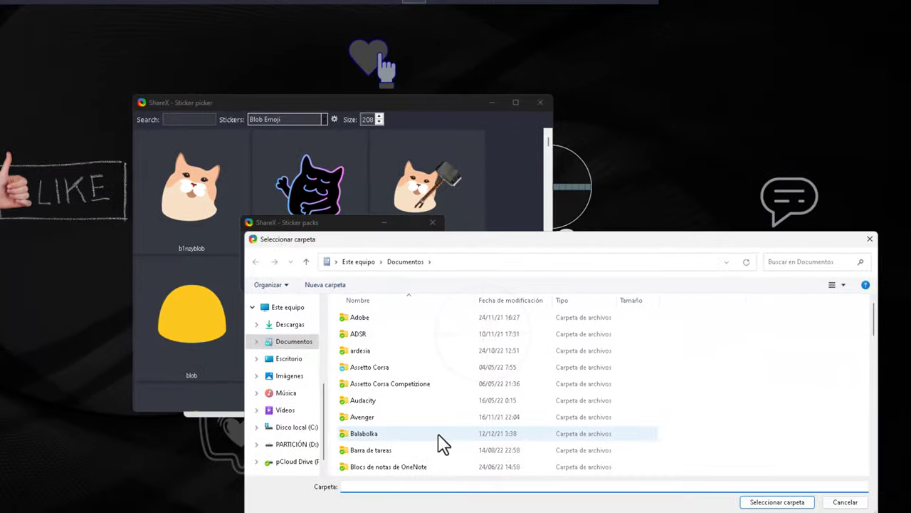
{"action": "scroll", "coordinate": [427, 399], "scroll_direction": "down", "scroll_amount": 5}
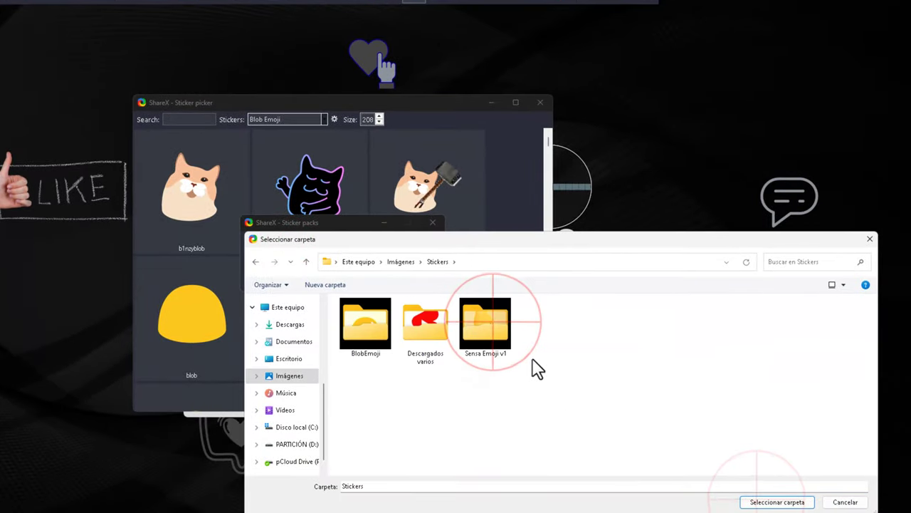
{"action": "left_click", "coordinate": [489, 326]}
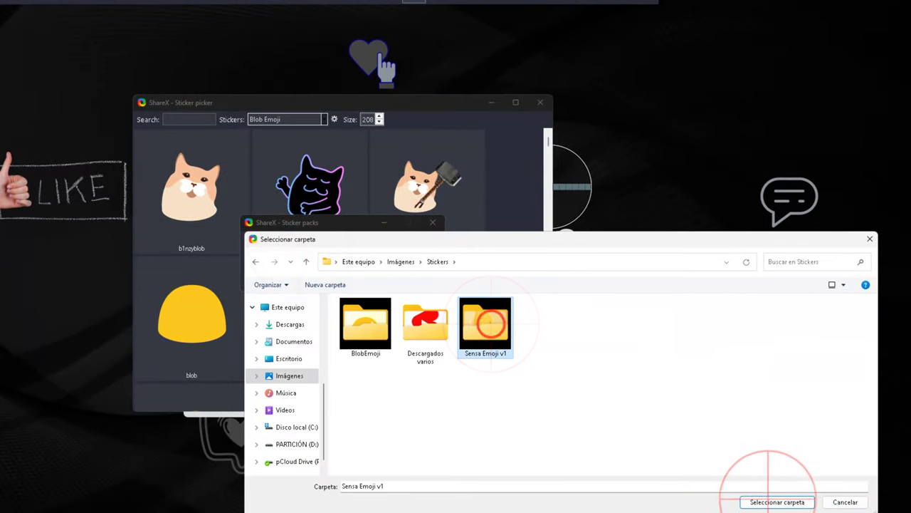
{"action": "left_click", "coordinate": [775, 500]}
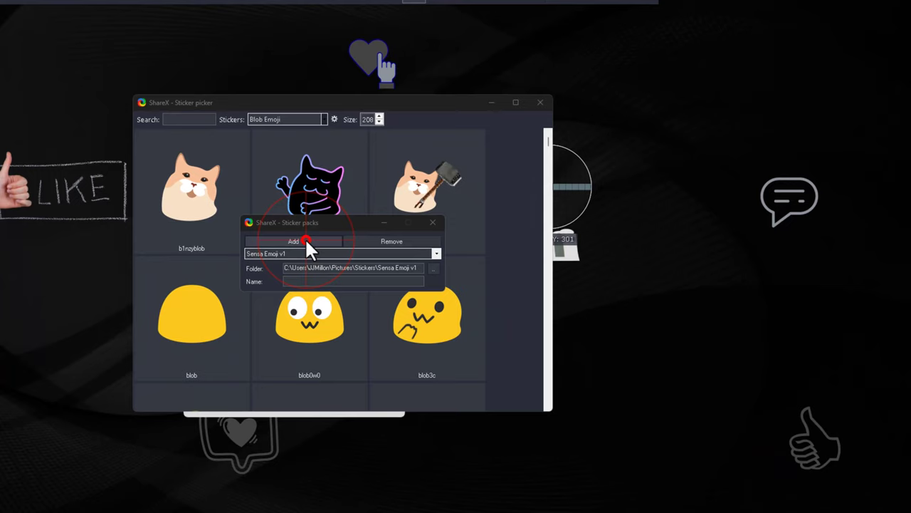
- Add the Descargados varios folder from Imágenes > Stickers as another sticker pack
{"action": "left_click", "coordinate": [304, 242]}
{"action": "left_click", "coordinate": [289, 375]}
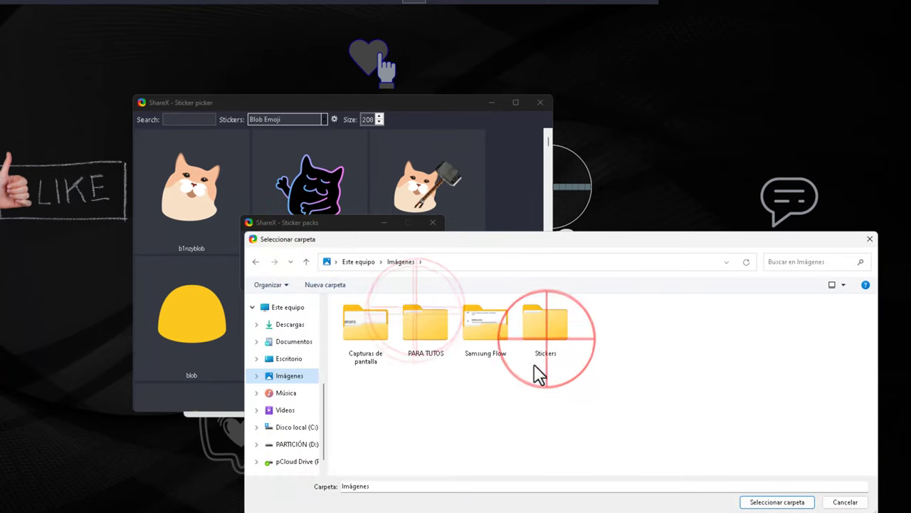
{"action": "double_click", "coordinate": [546, 331]}
{"action": "left_click", "coordinate": [425, 320]}
{"action": "double_click", "coordinate": [423, 313]}
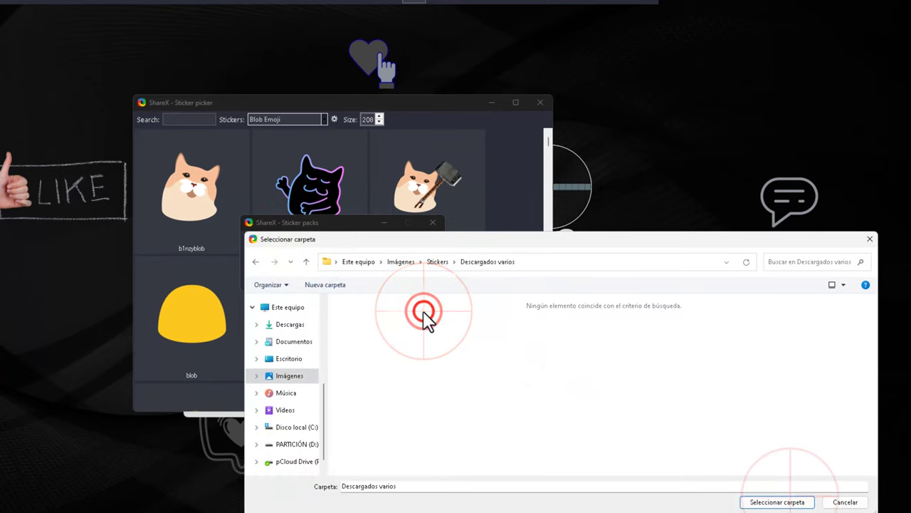
{"action": "left_click", "coordinate": [797, 502]}
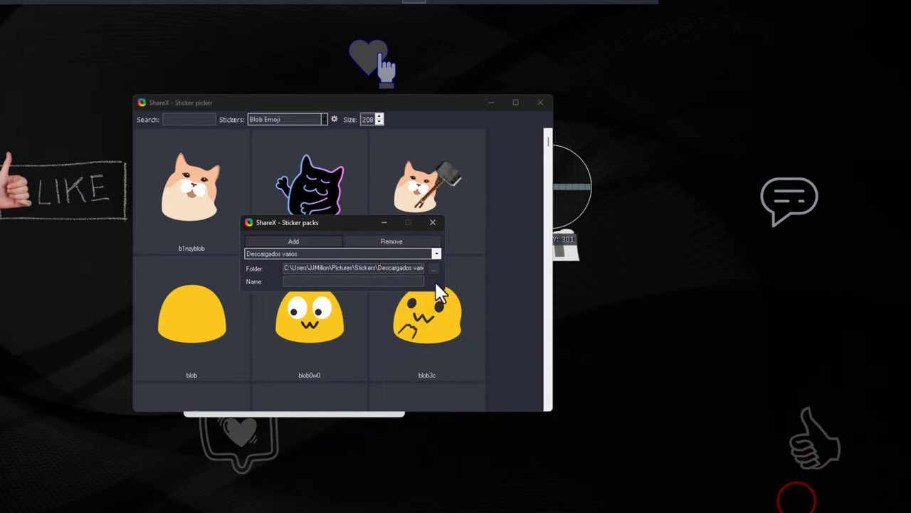
- Review the list of sticker packs, select Descargados varios, and close the sticker pack settings
{"action": "left_click", "coordinate": [437, 254]}
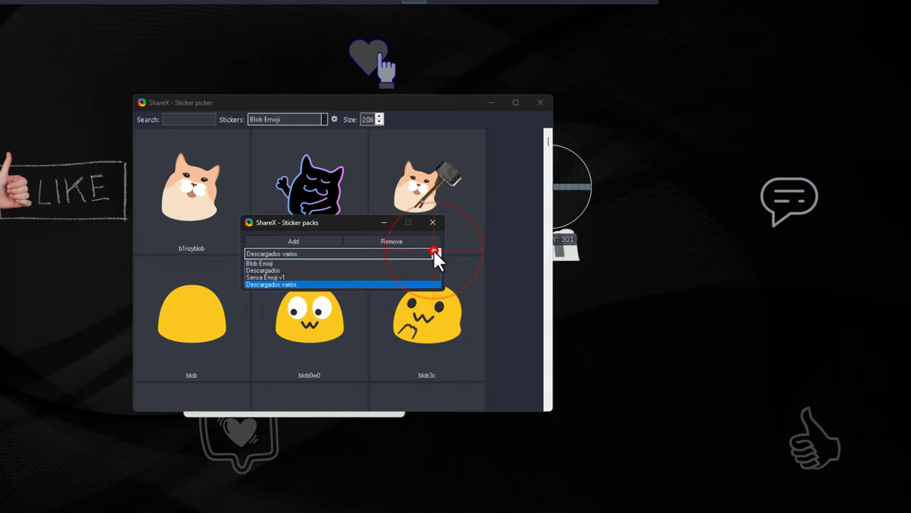
{"action": "left_click", "coordinate": [301, 284]}
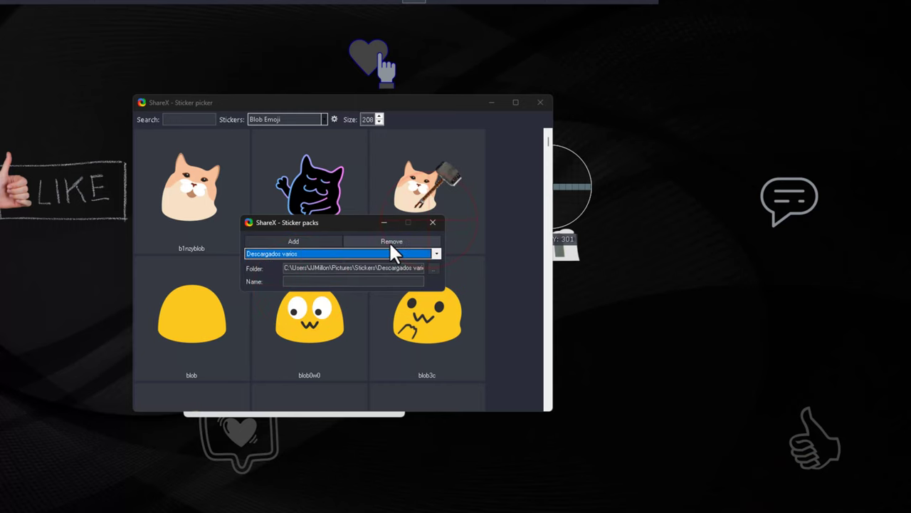
{"action": "left_click", "coordinate": [432, 222]}
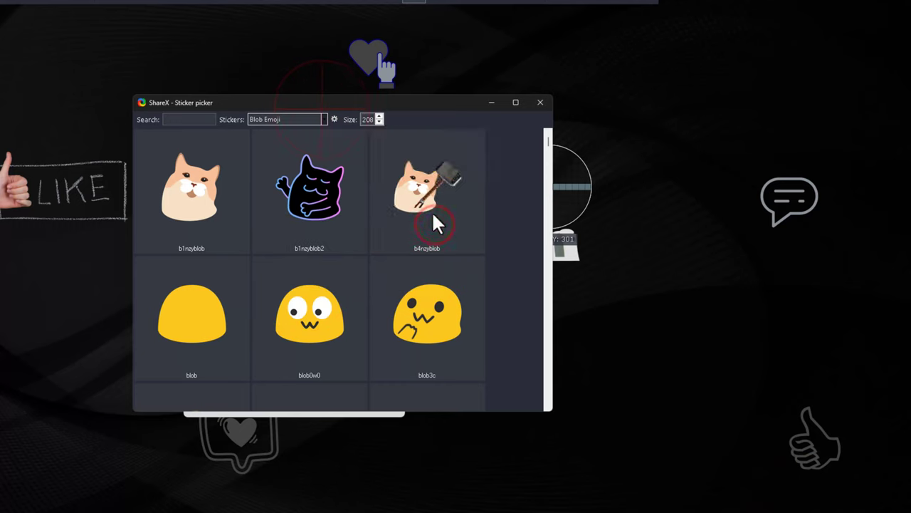